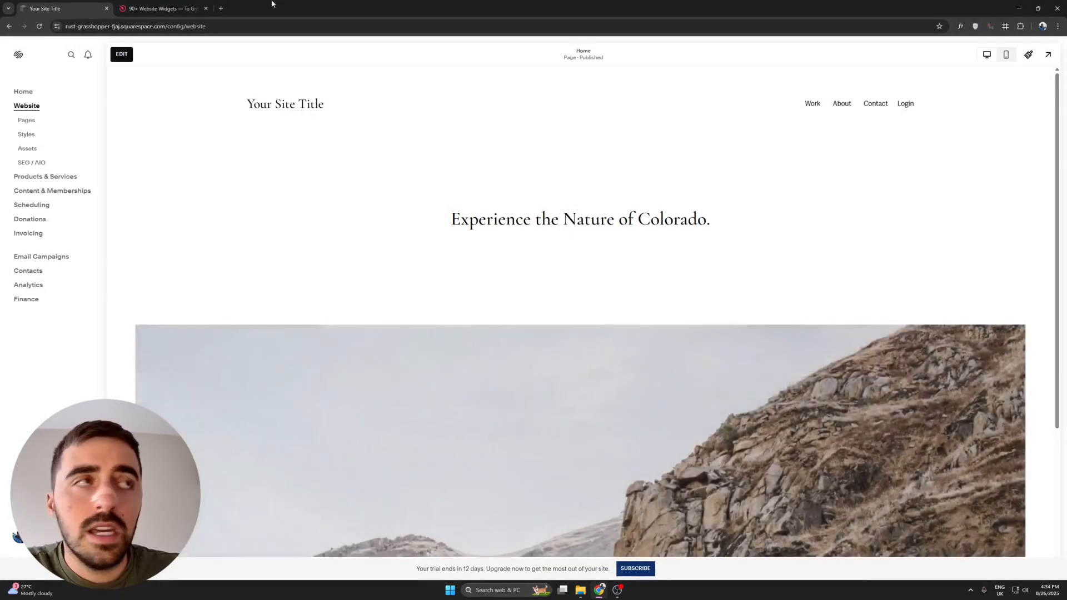
Switch from the Squarespace editor to the Elfsight website tab.
left_click(171, 4)
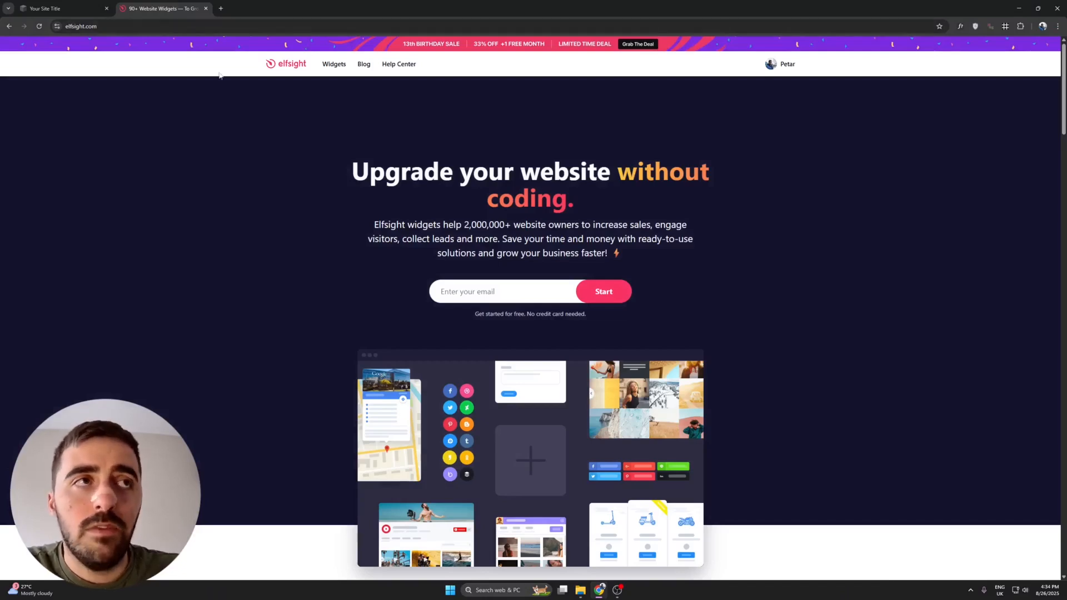
Go to the Elfsight Button widget page and its editor.
mouse_move(330, 66)
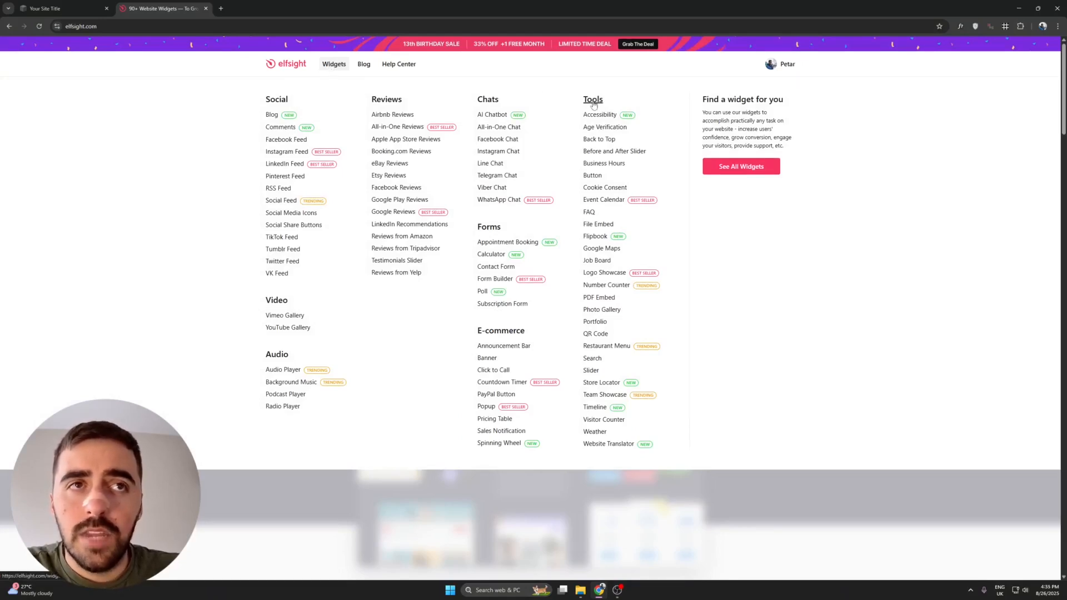
left_click(591, 177)
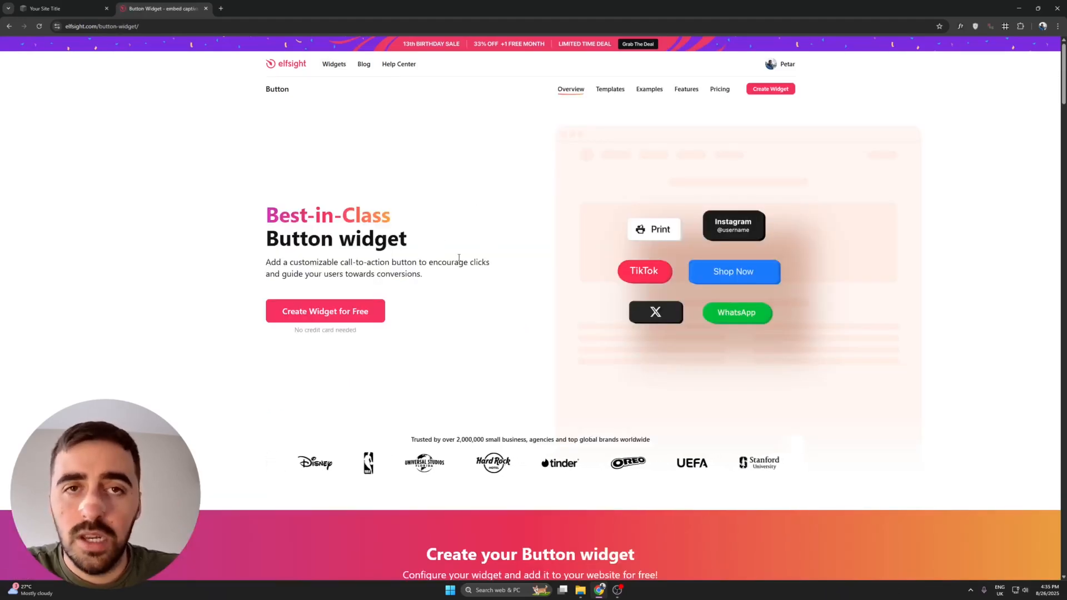
left_click(379, 314)
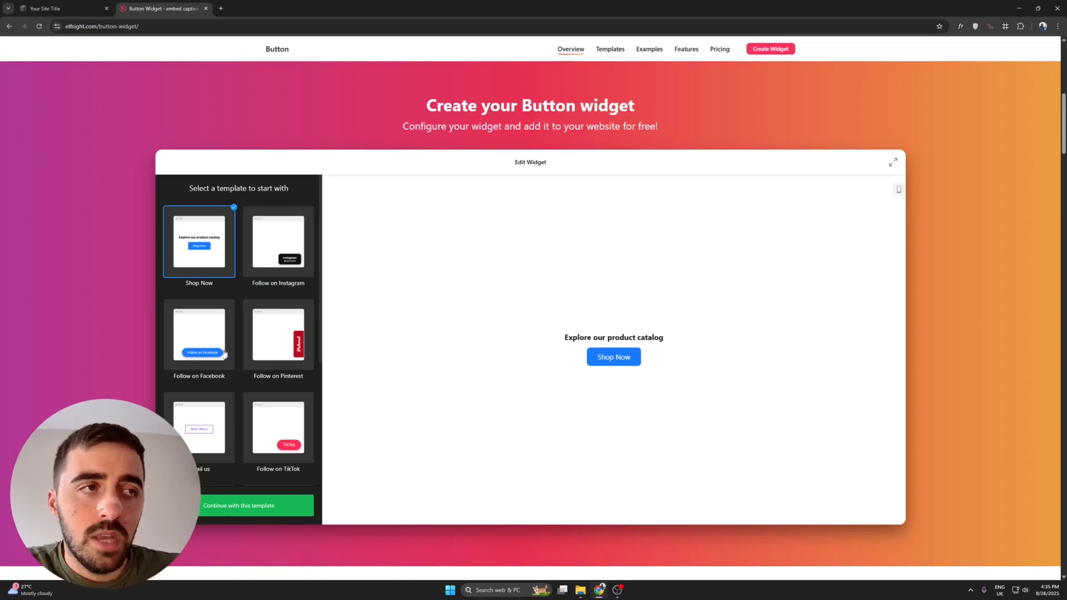
Browse the button templates and pick Follow on Pinterest.
scroll(288, 297, "down", 3)
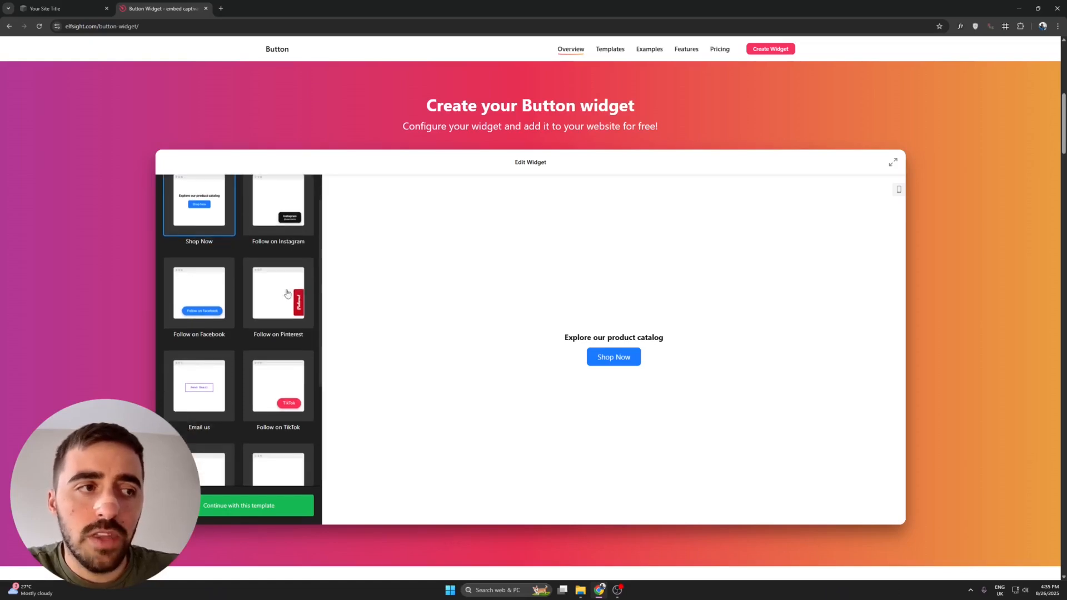
scroll(261, 352, "down", 2)
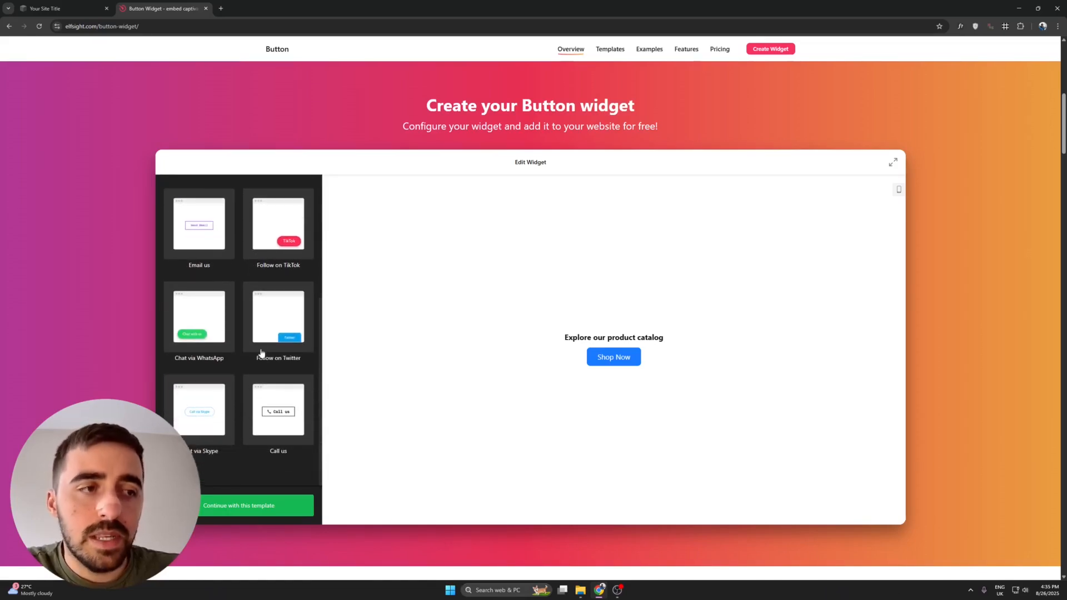
scroll(263, 333, "up", 5)
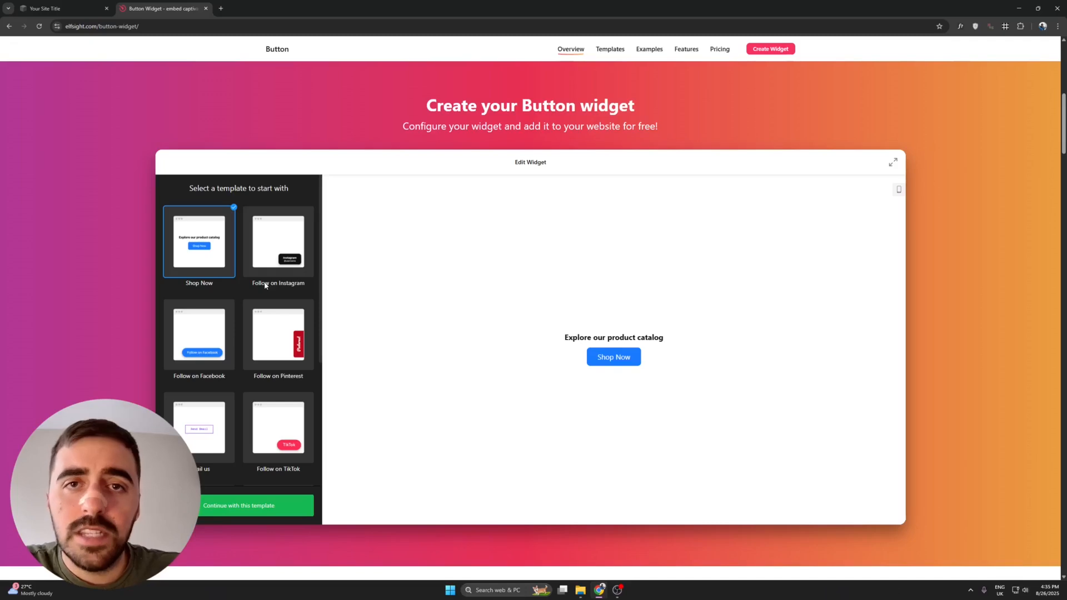
scroll(265, 285, "down", 2)
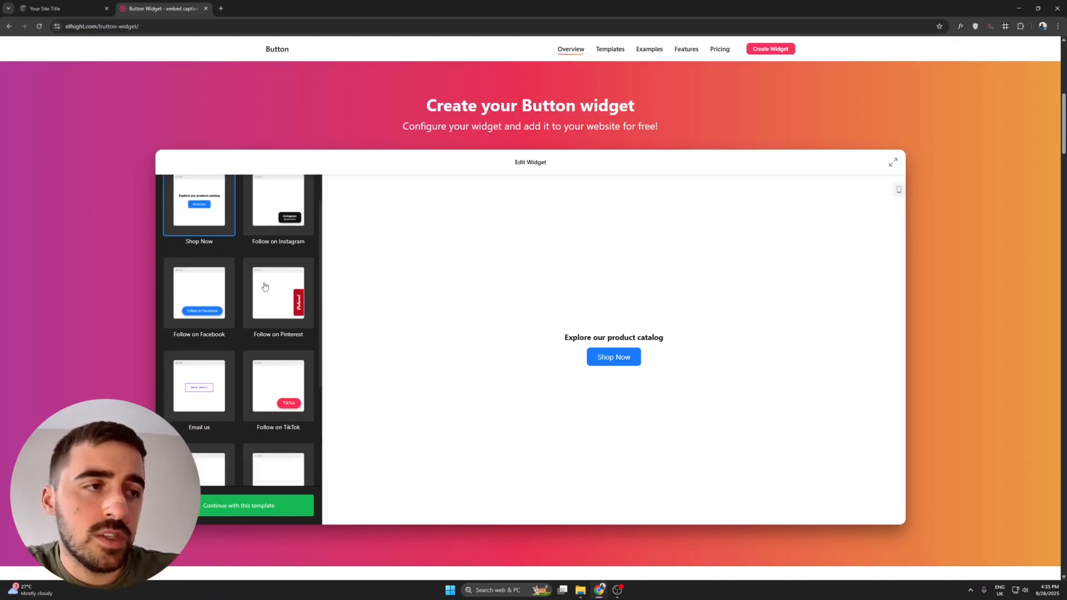
scroll(218, 236, "up", 2)
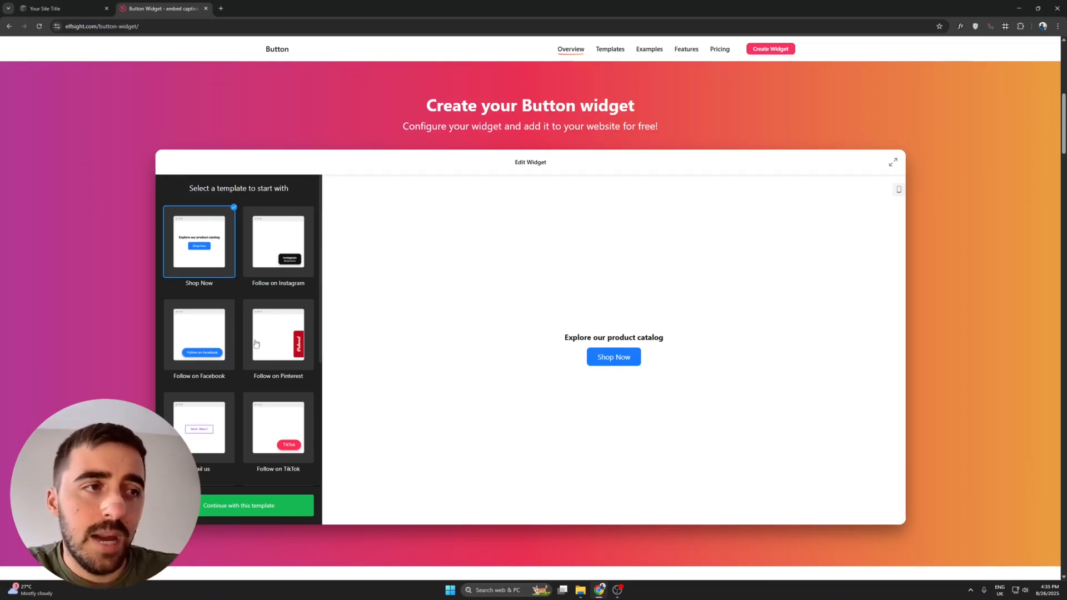
left_click(280, 332)
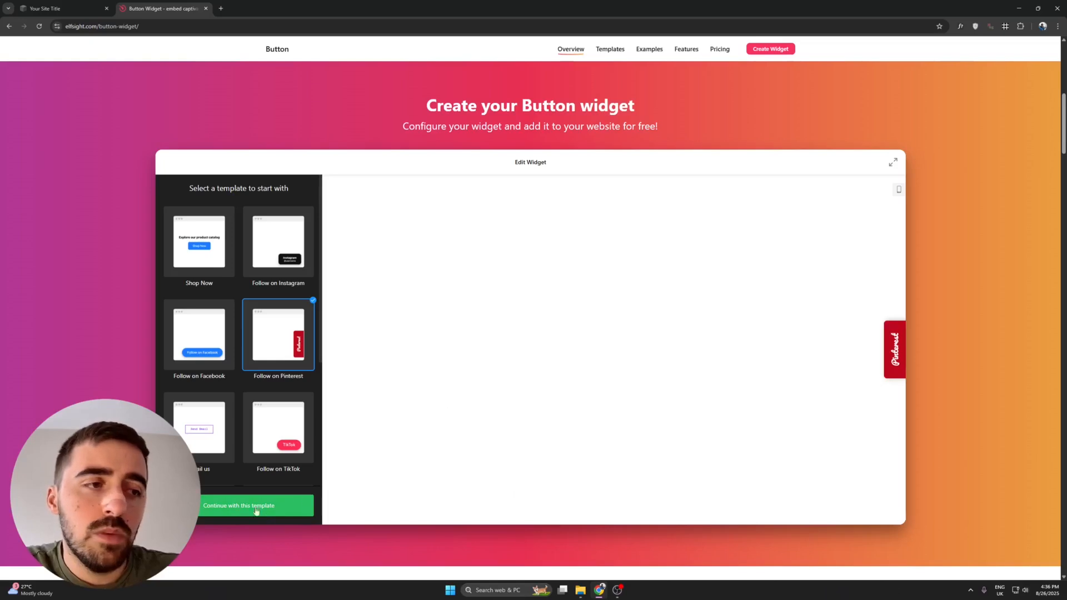
Continue with the template and set the button action to Link to Page.
left_click(297, 514)
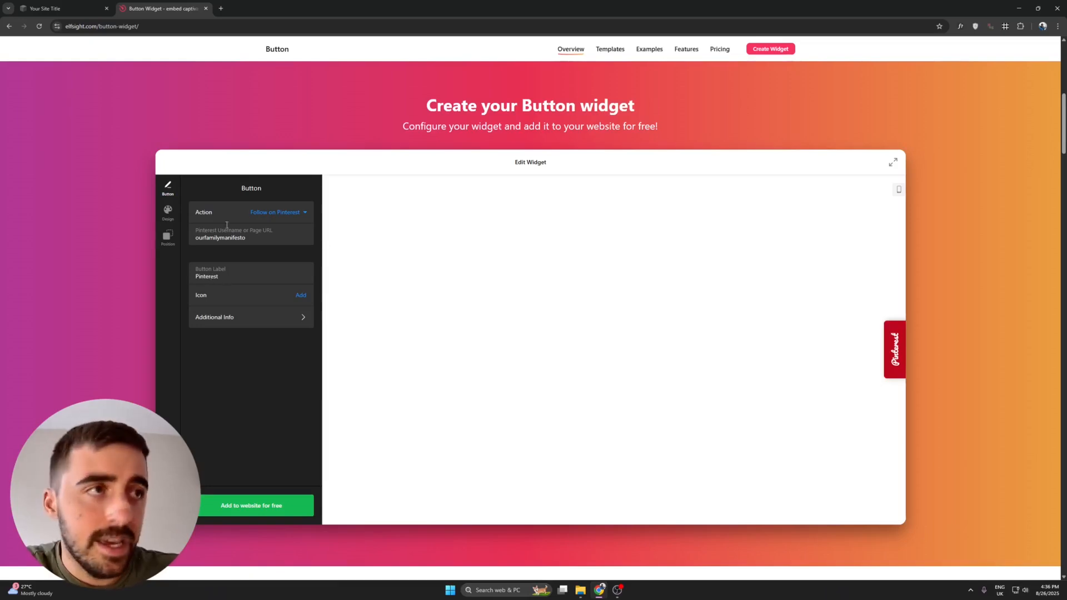
left_click(199, 211)
left_click(206, 211)
left_click(291, 214)
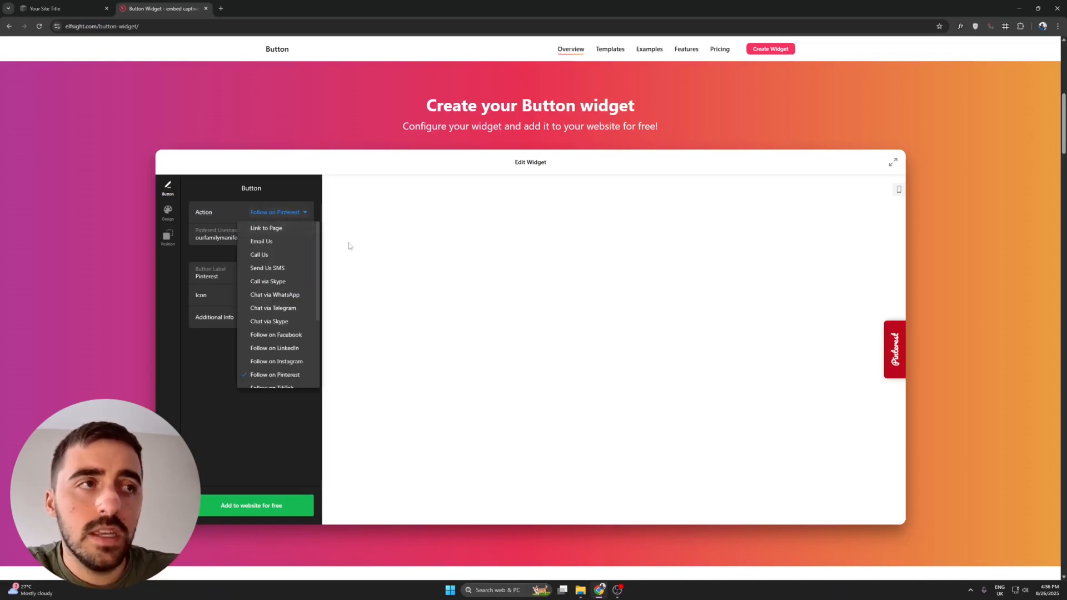
left_click(289, 228)
left_click(290, 227)
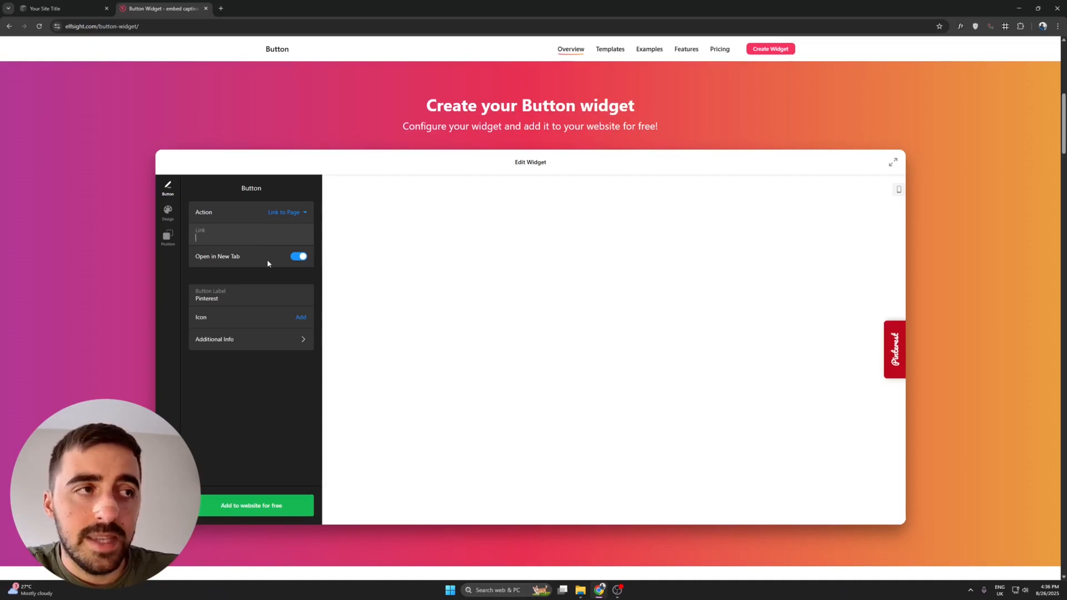
Change the button label to 'Donate'.
left_click(225, 298)
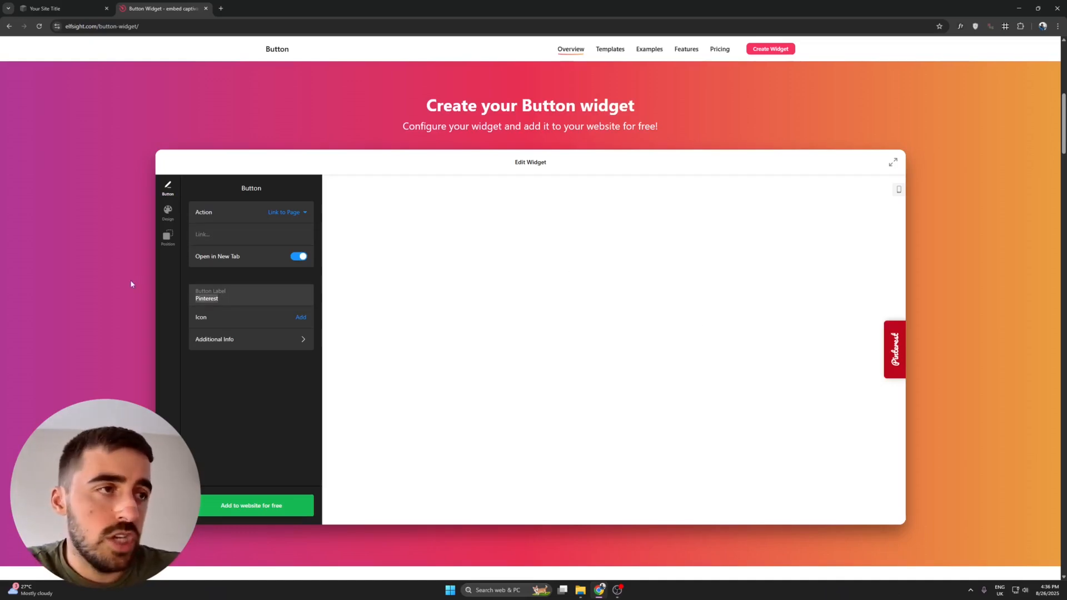
type("Donate")
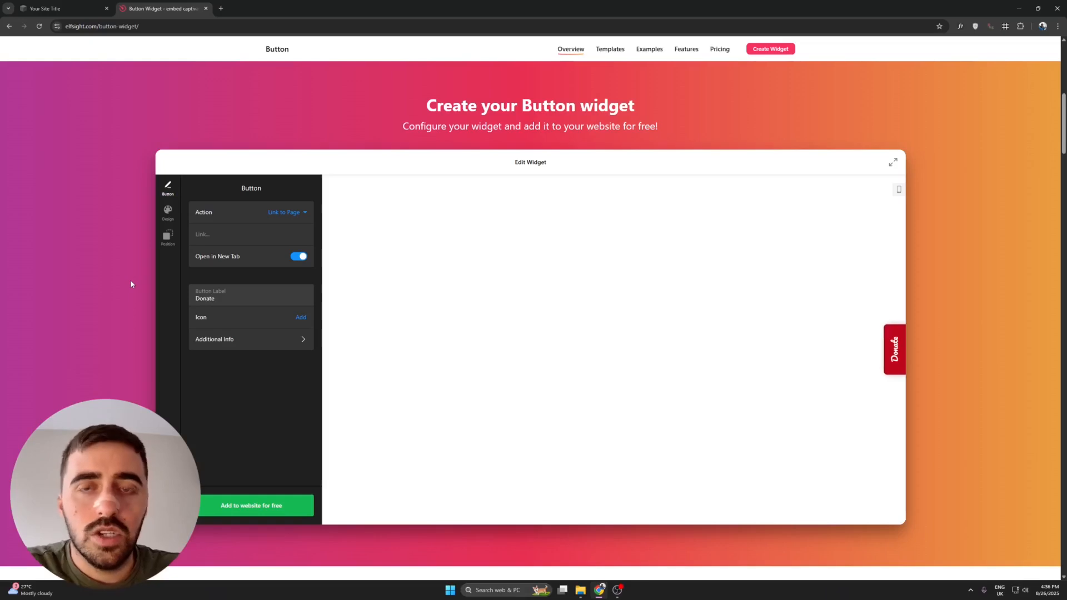
left_click(288, 339)
left_click(194, 189)
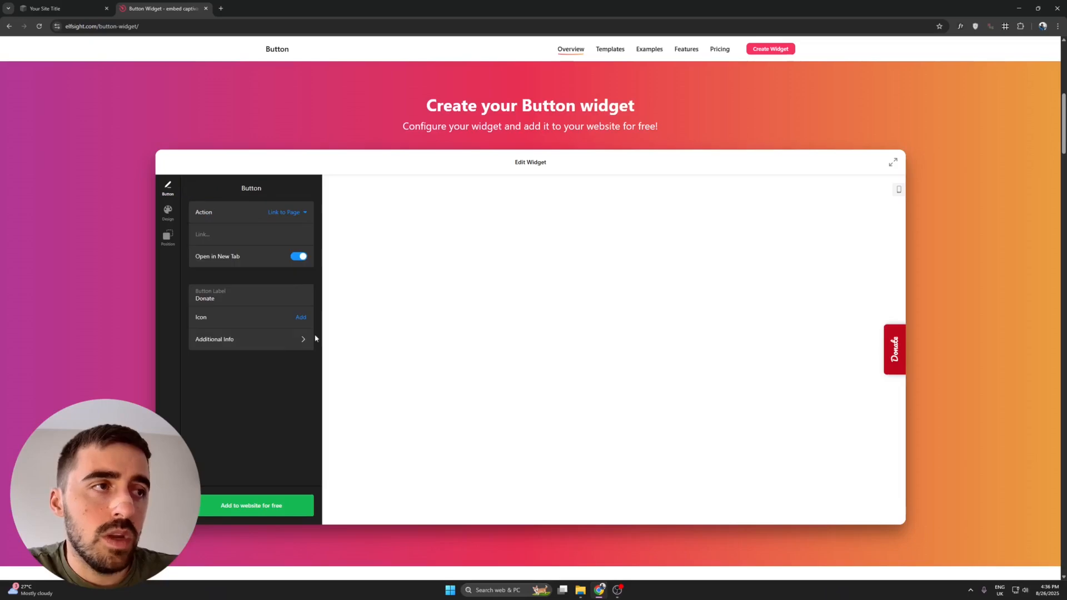
left_click(167, 211)
Color the Donate button green and give it an outline style.
left_click(168, 237)
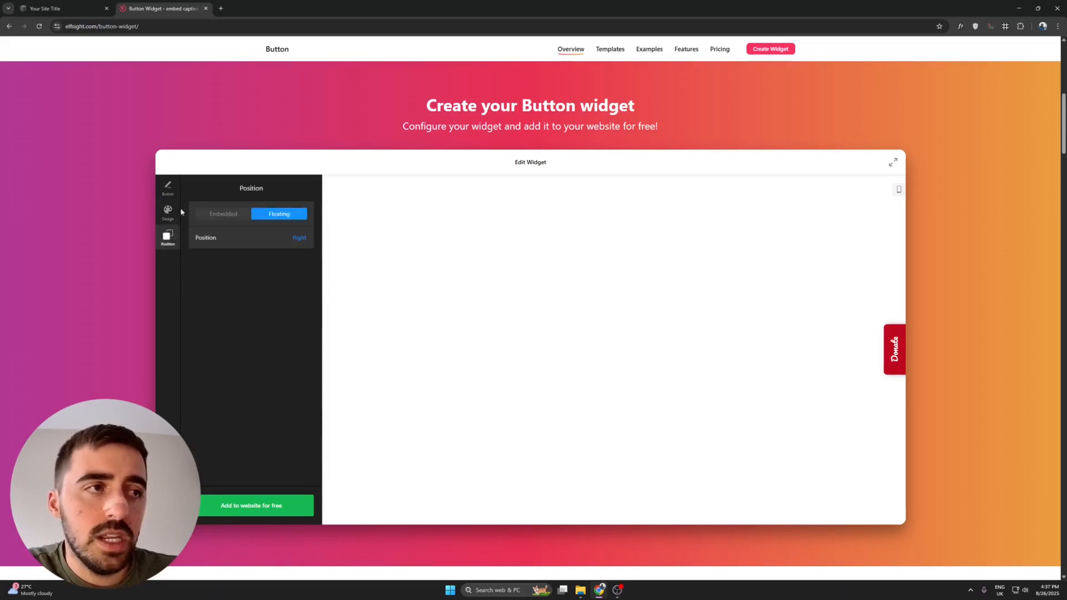
left_click(169, 214)
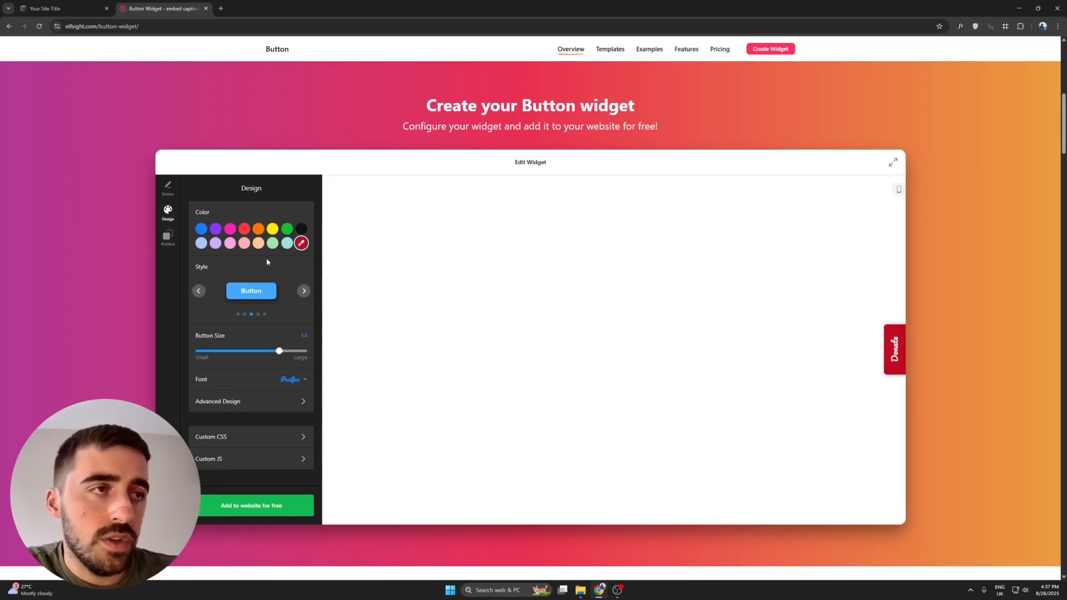
left_click(201, 228)
left_click(274, 230)
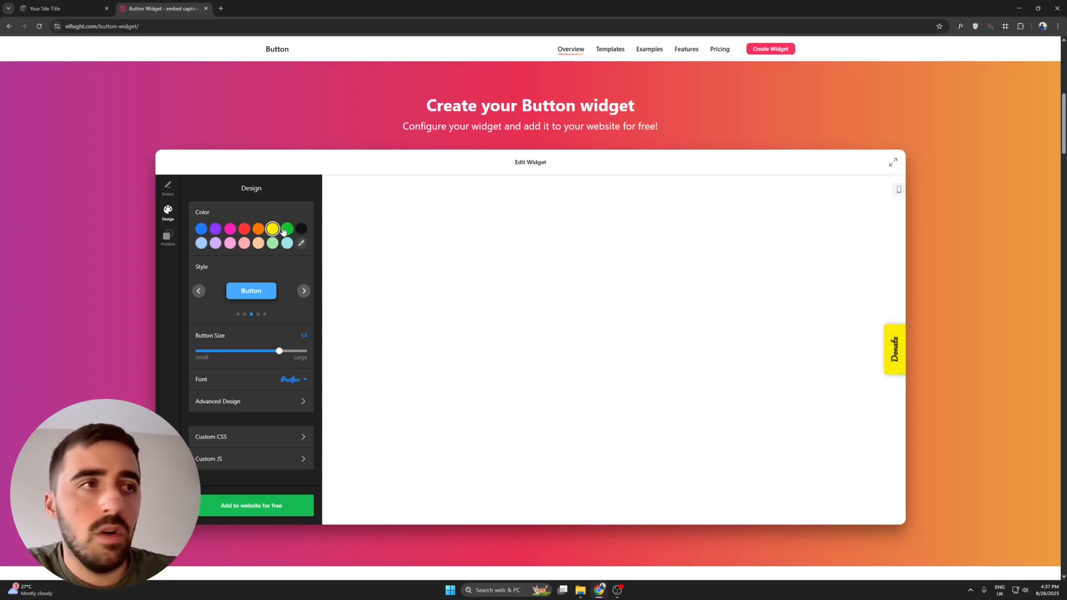
left_click(287, 229)
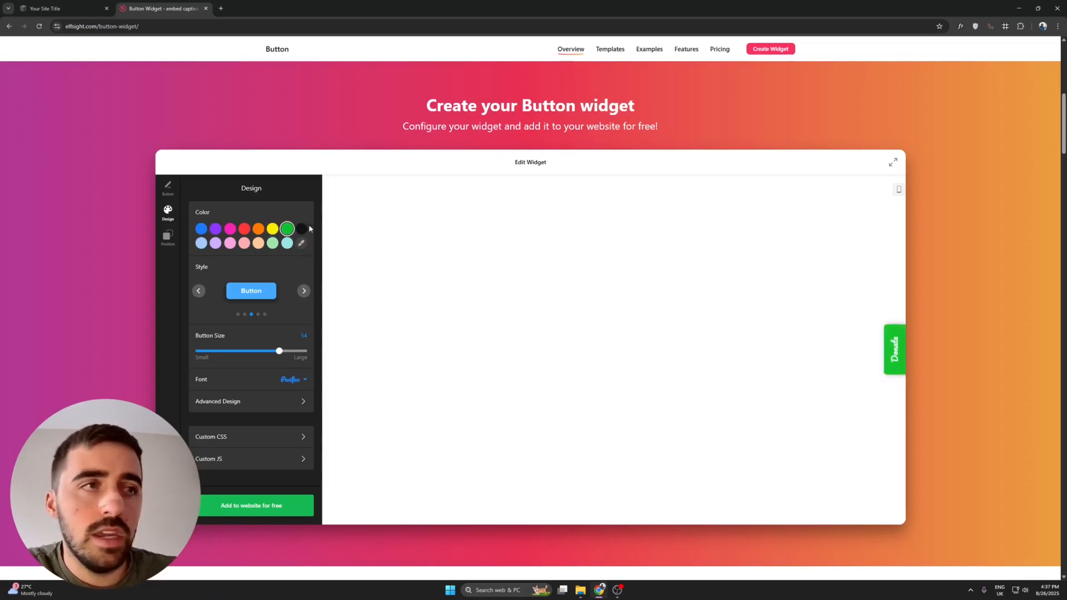
left_click(304, 291)
left_click(304, 291)
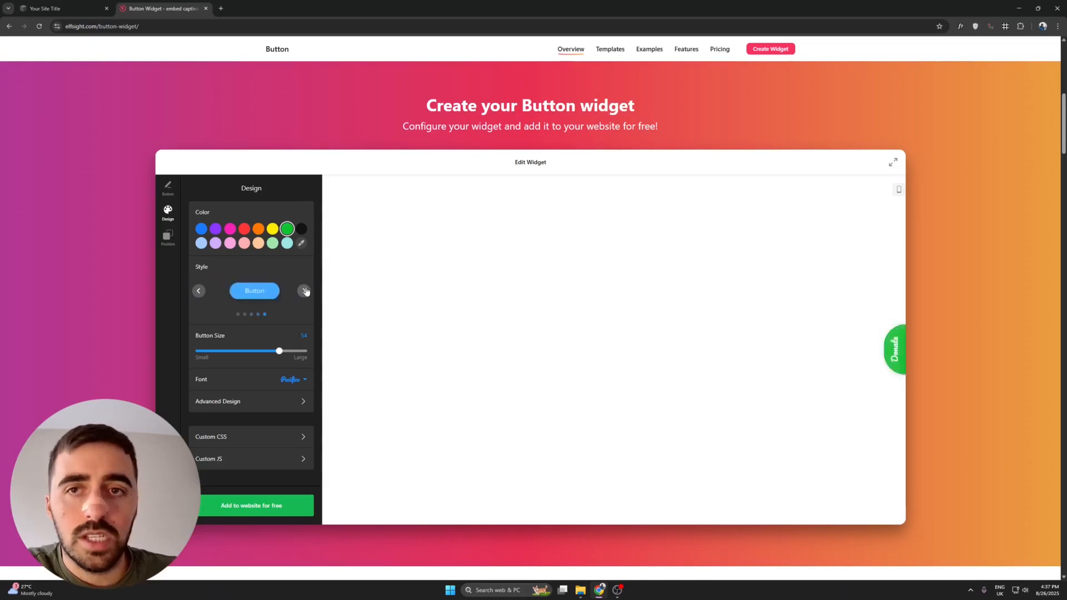
left_click(304, 291)
left_click(304, 291)
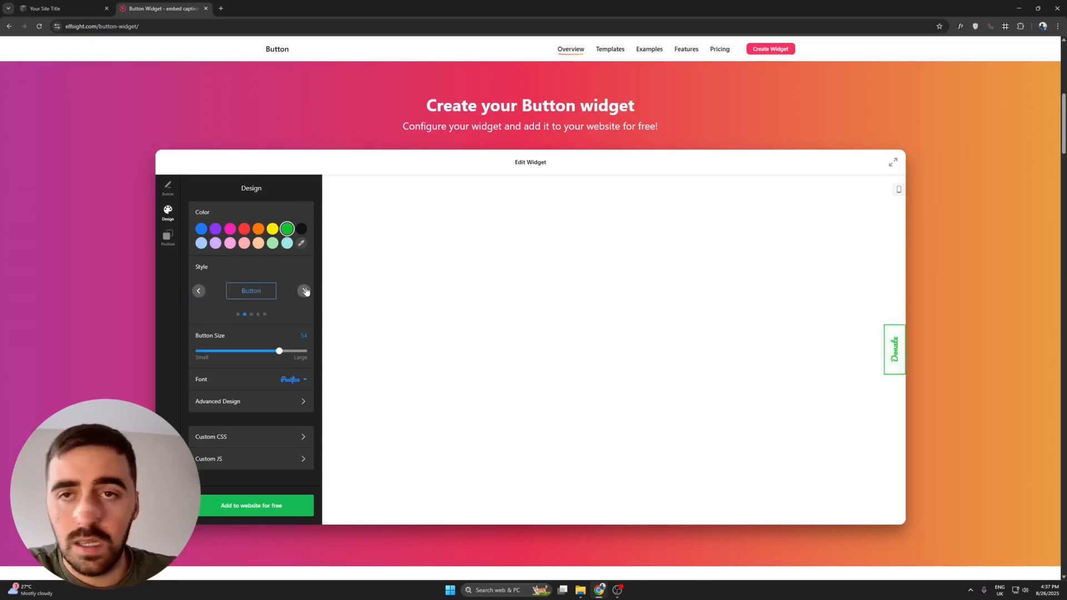
Set the button font to Palanquin.
left_click(290, 380)
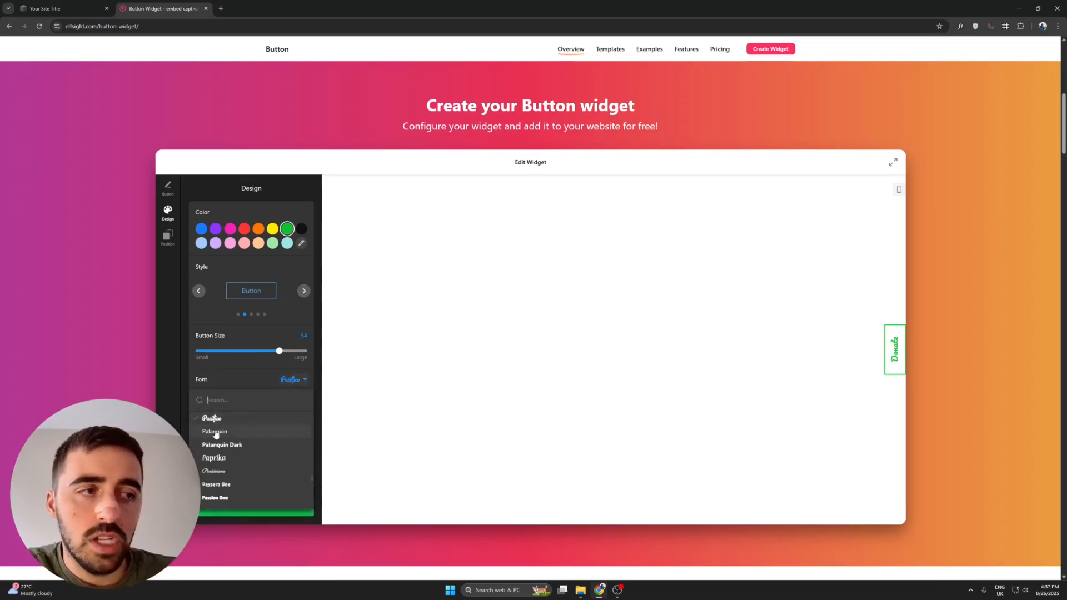
left_click(217, 435)
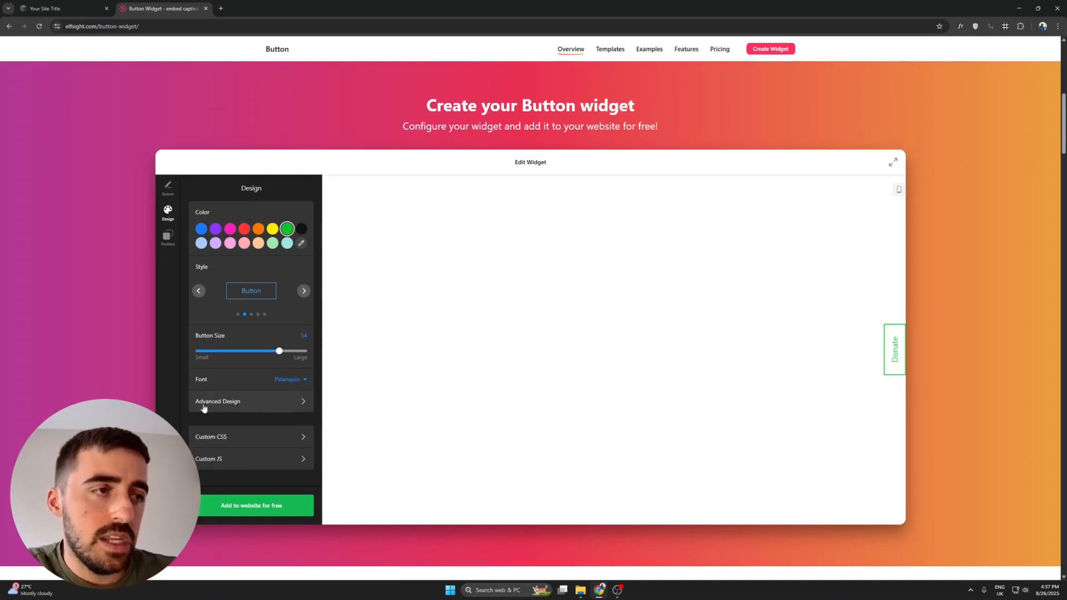
left_click(250, 401)
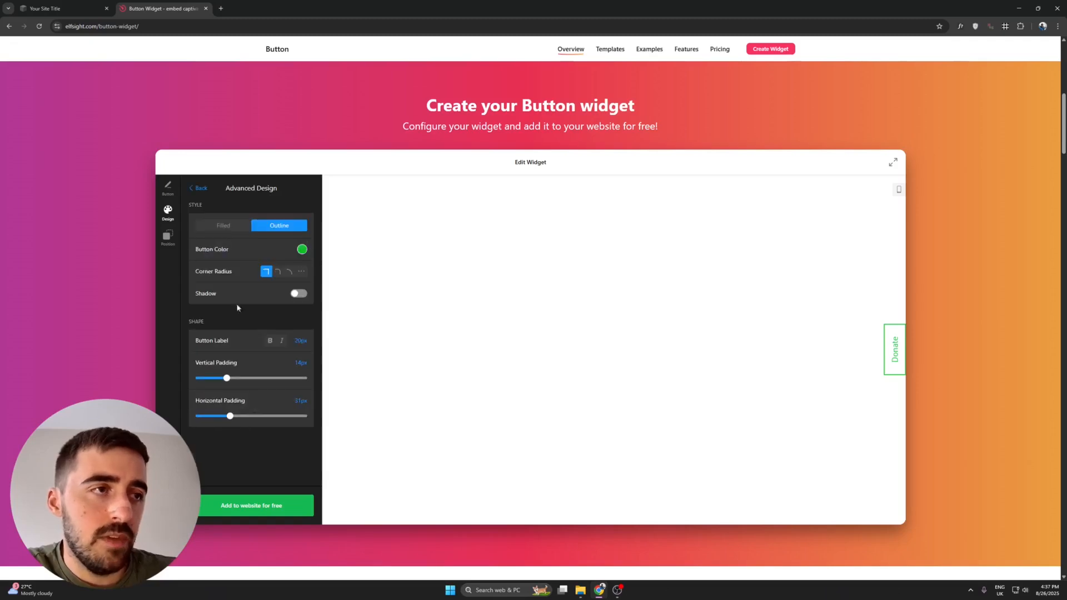
left_click(197, 188)
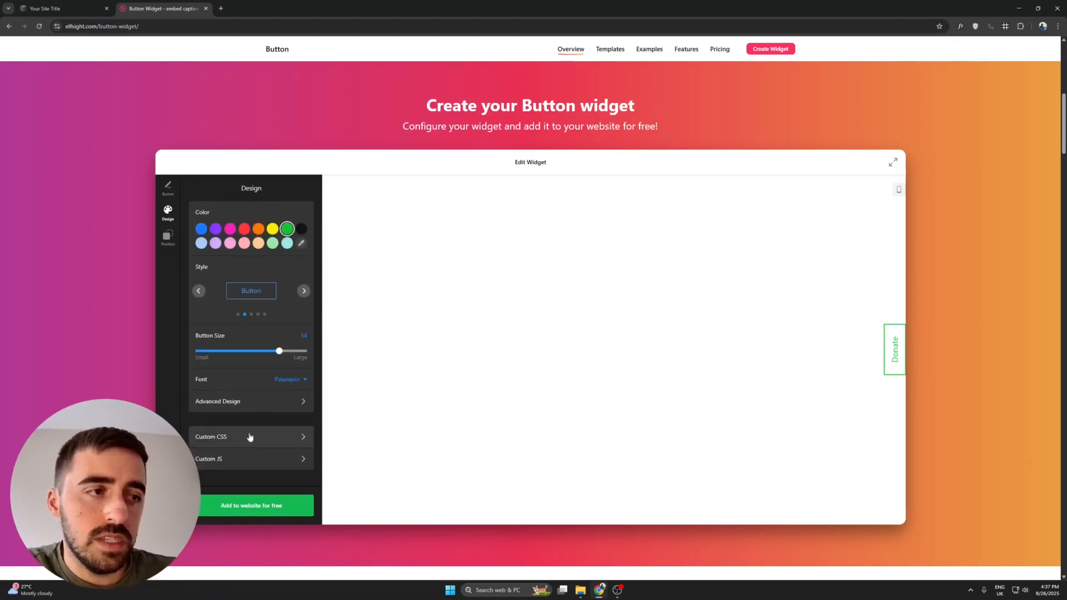
Float the button at the middle-right edge with 0px horizontal offset, then continue to installation.
left_click(168, 238)
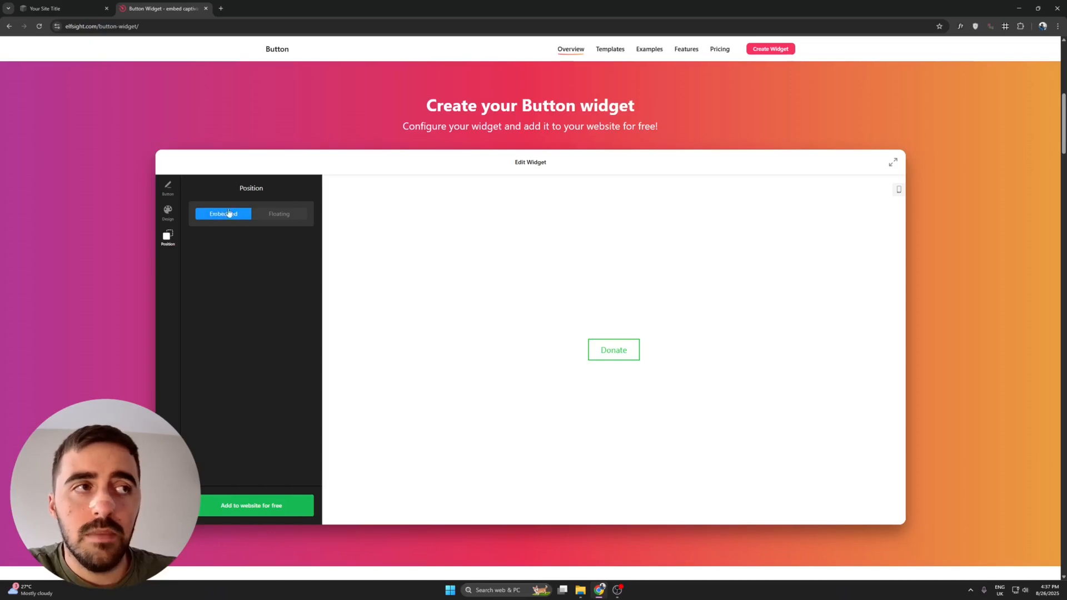
left_click(274, 216)
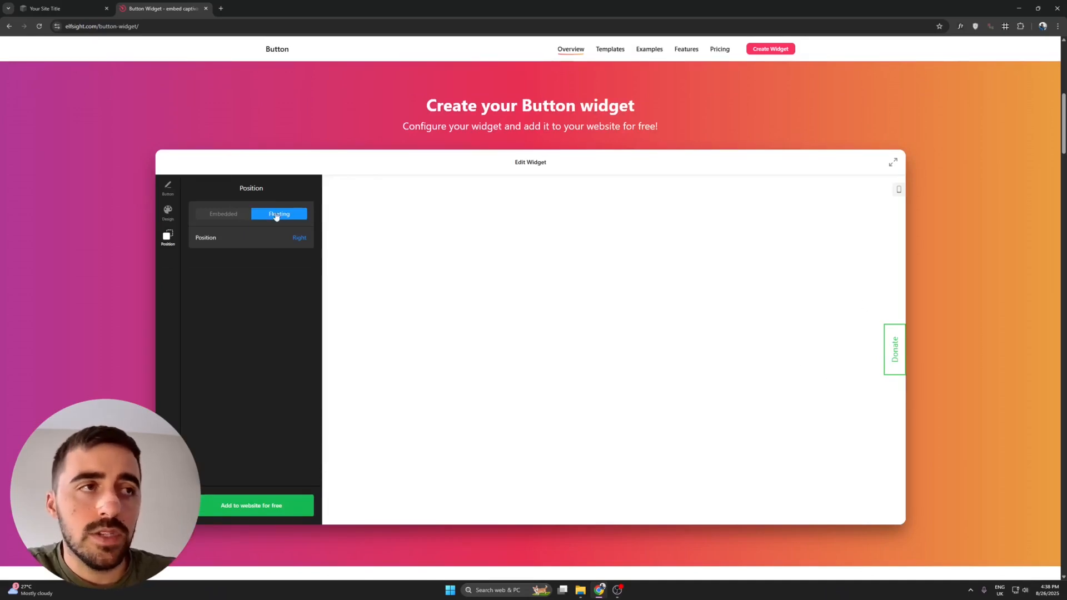
left_click(300, 238)
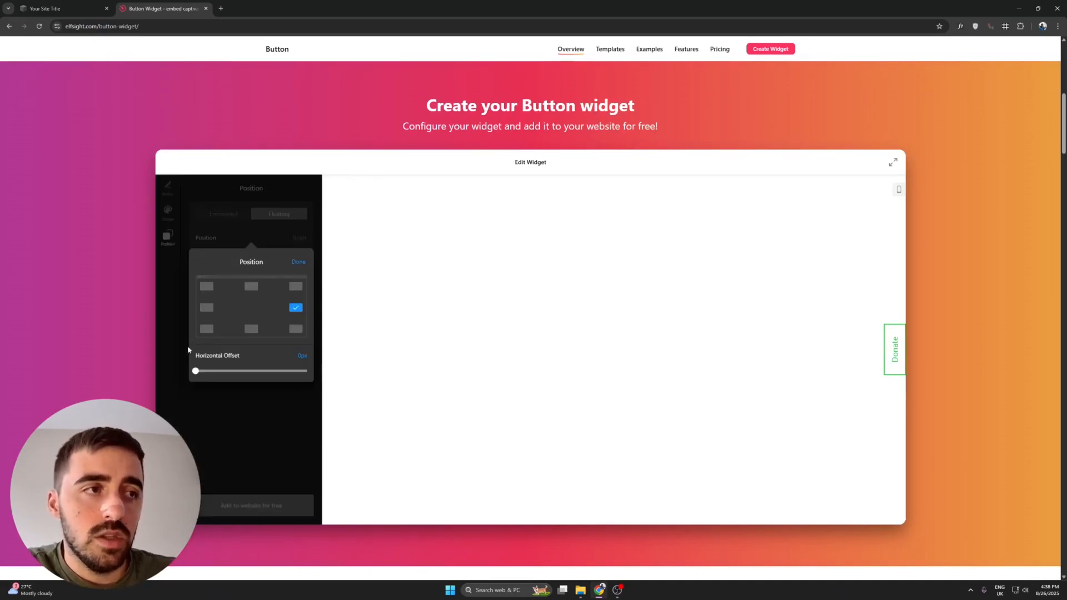
left_click(208, 288)
left_click(295, 285)
left_click(296, 308)
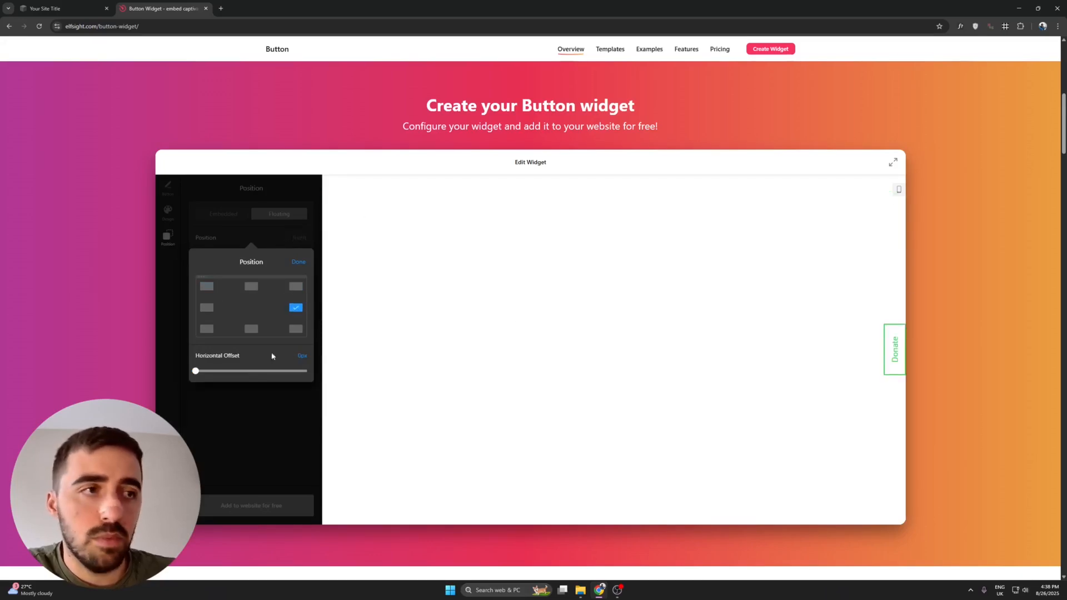
left_click_drag(197, 371, 129, 369)
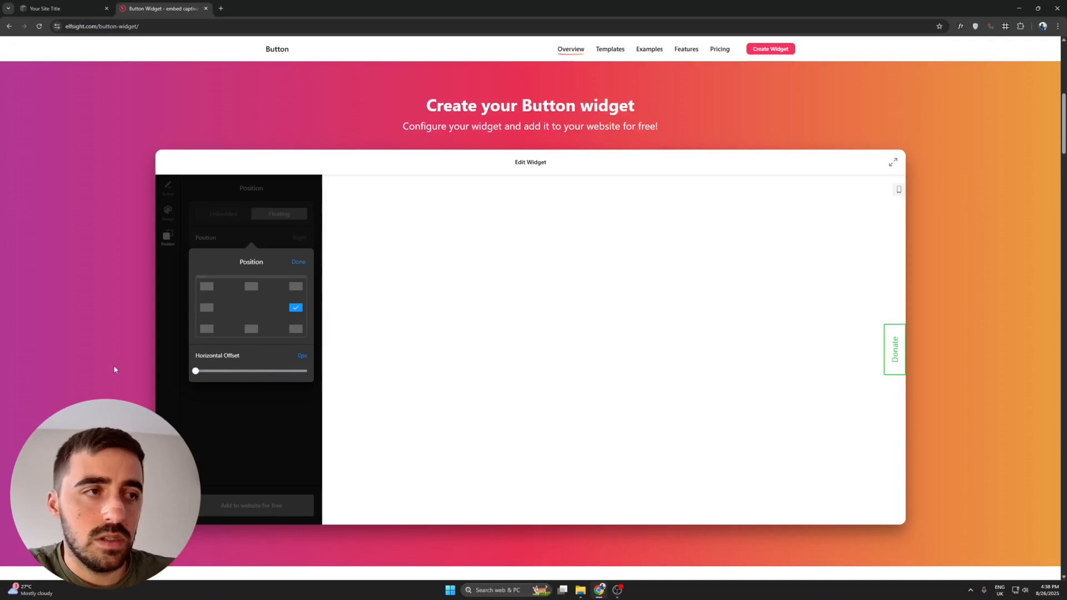
left_click(299, 262)
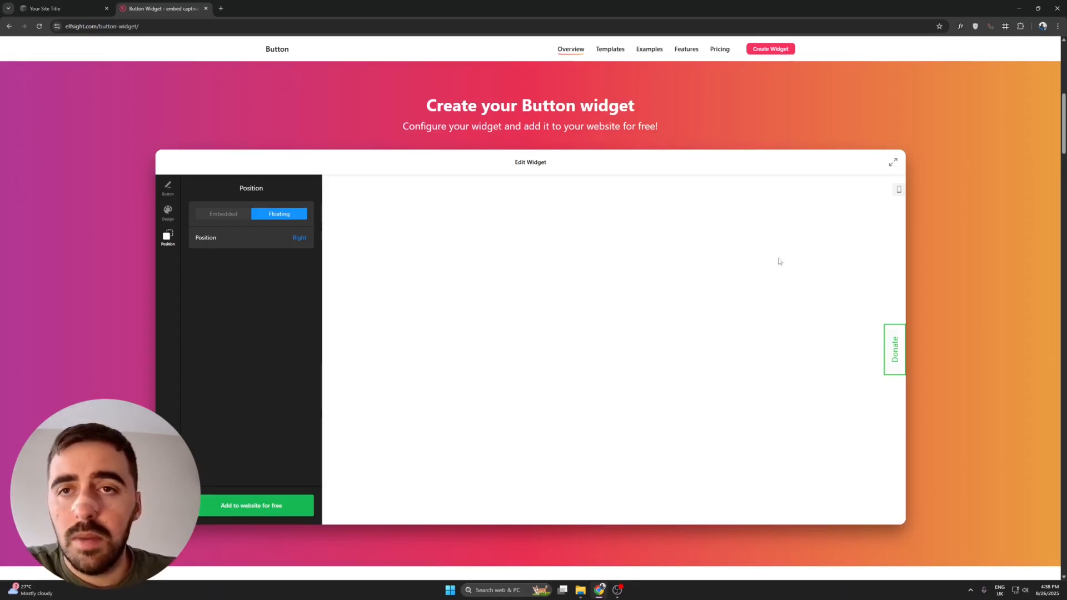
left_click(310, 514)
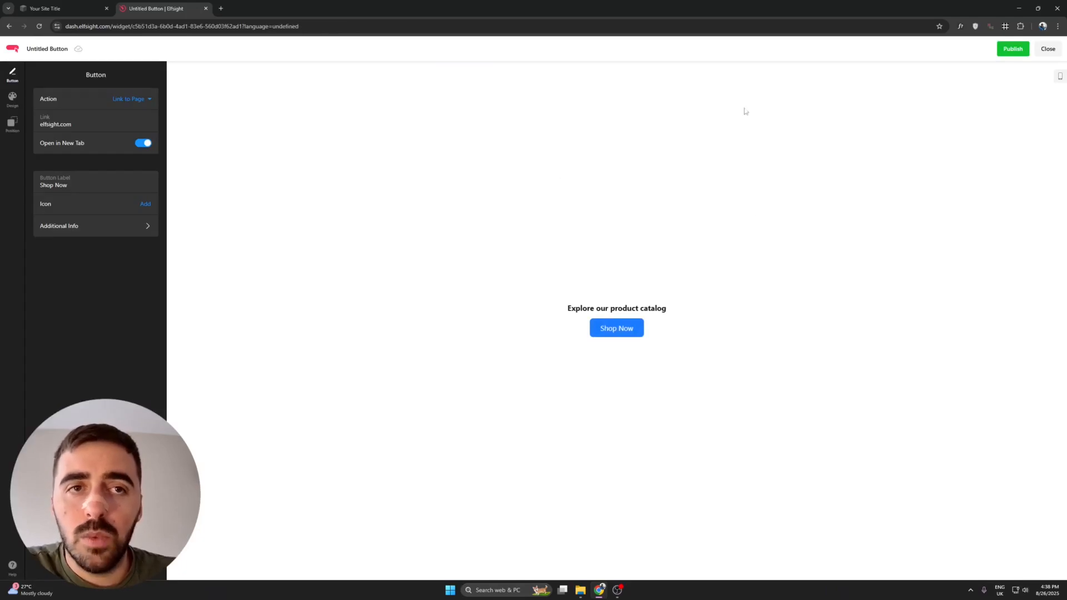
Publish the button widget.
left_click(1010, 50)
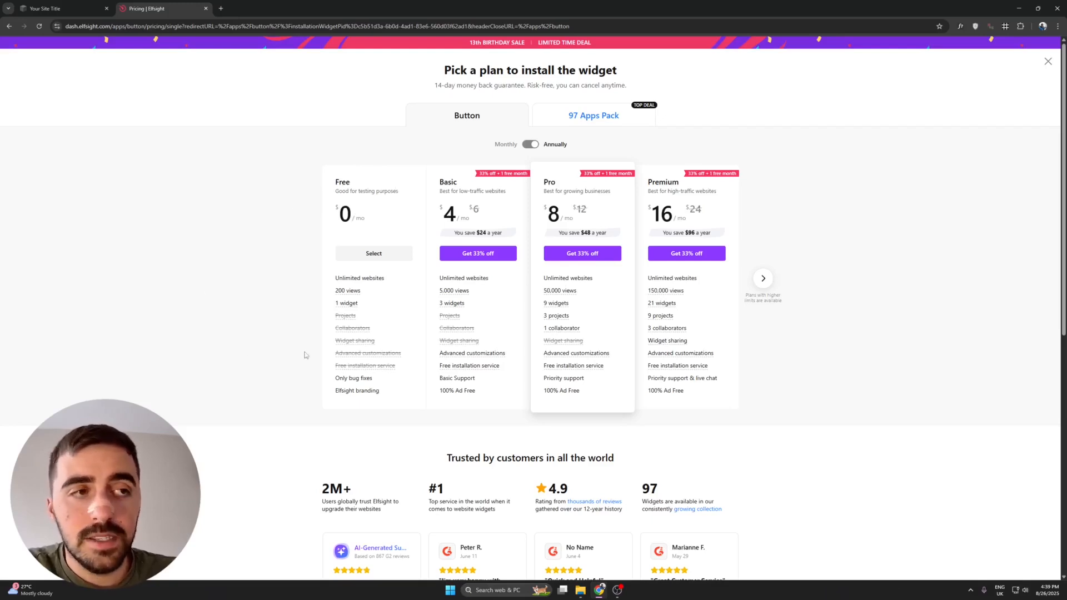
mouse_move(364, 288)
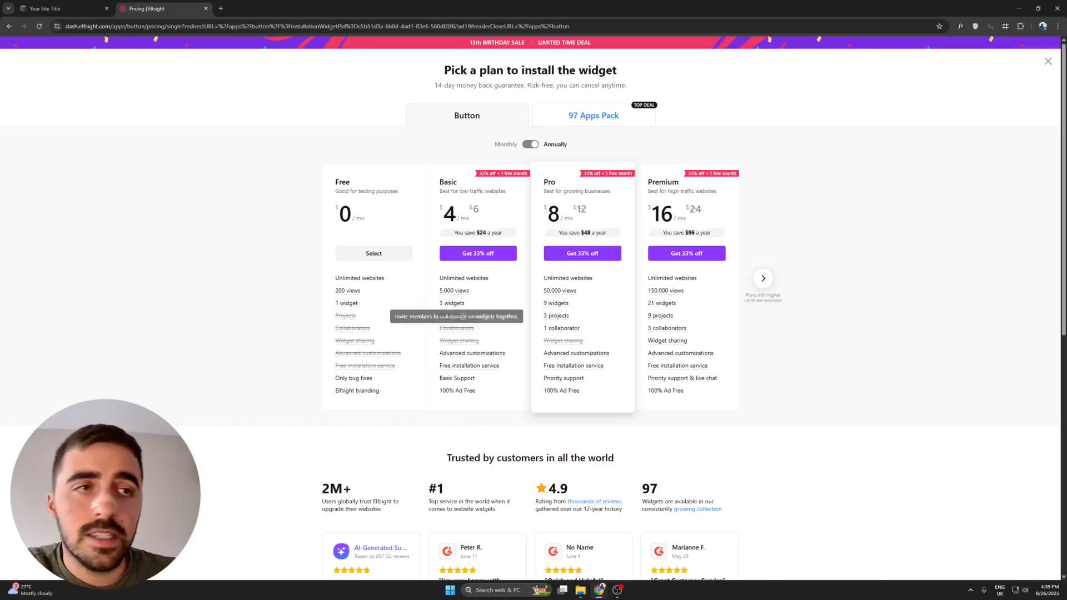
mouse_move(451, 304)
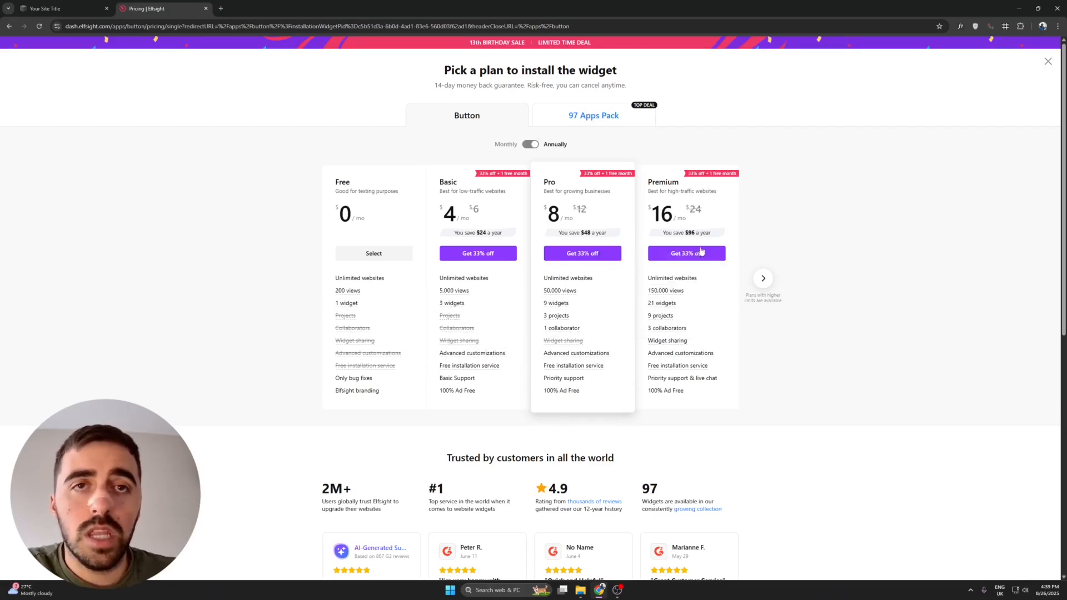
Compare Enterprise and standard plans at monthly prices, then choose the Free plan.
left_click(763, 278)
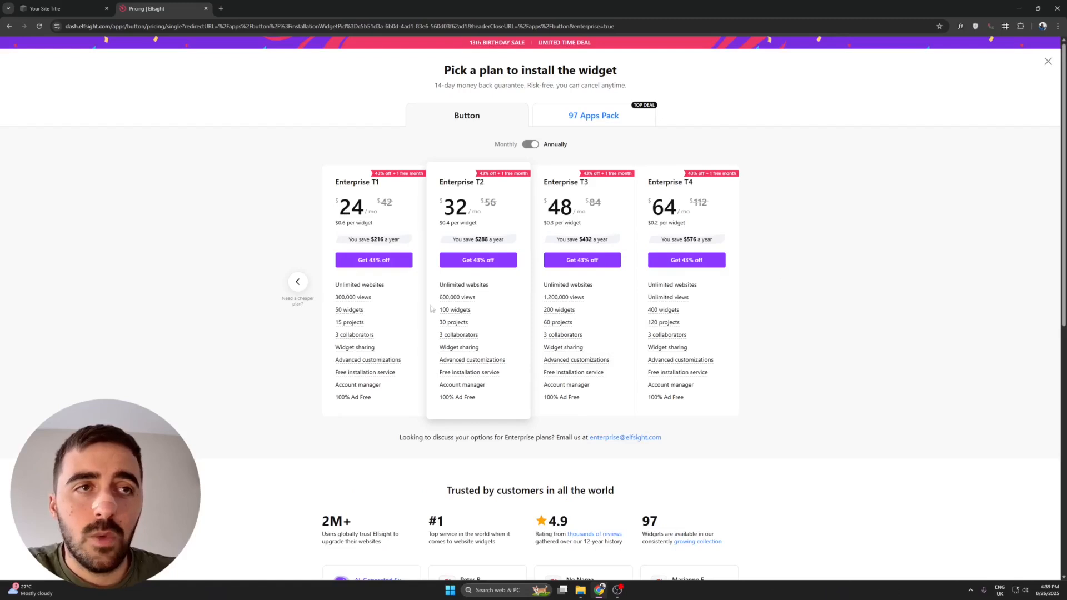
left_click(531, 145)
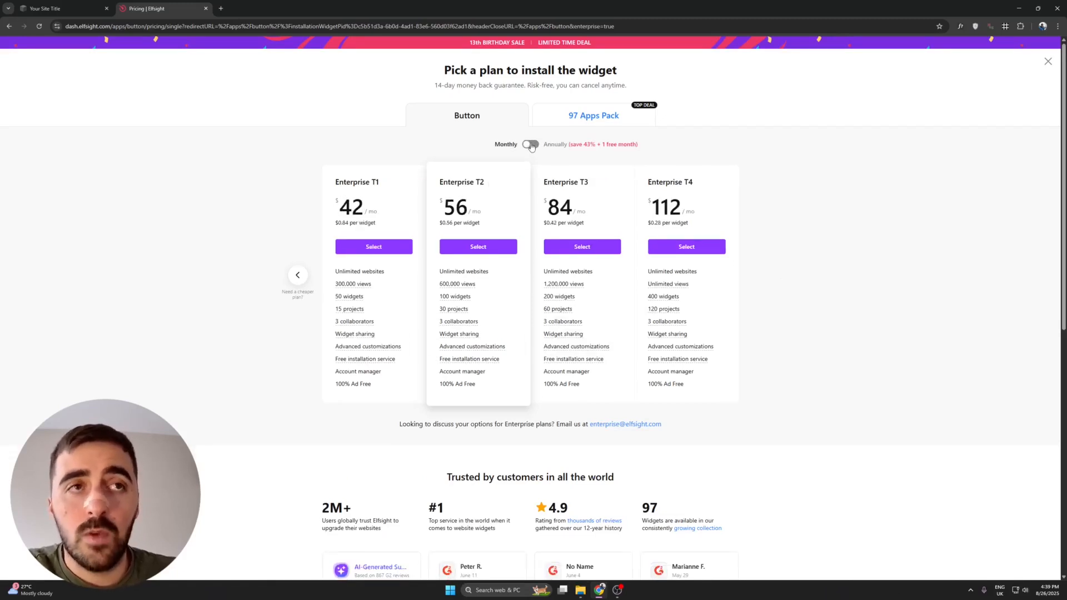
left_click(530, 146)
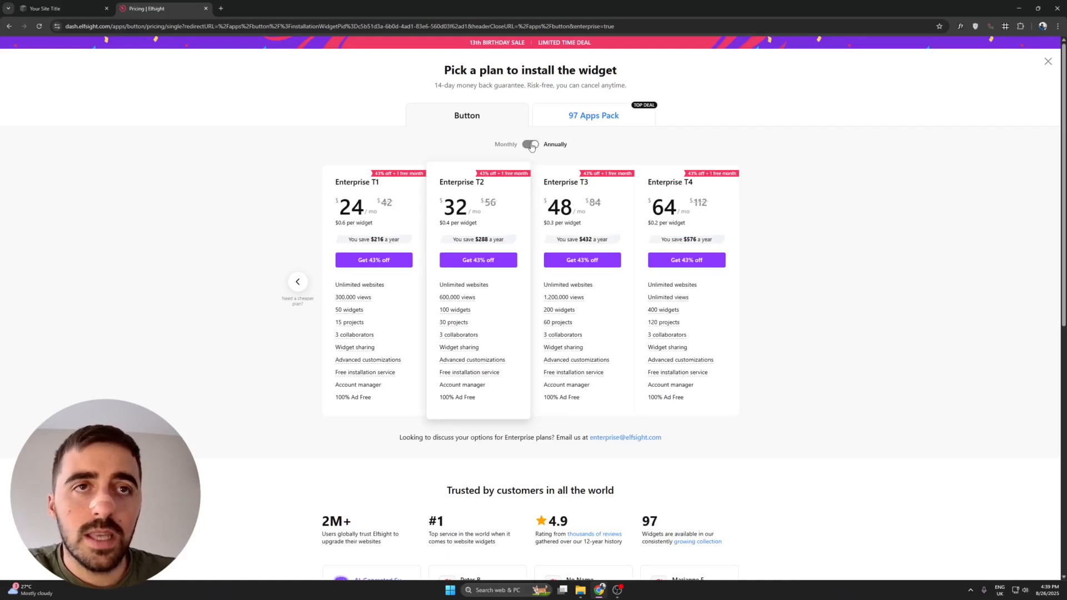
left_click(530, 145)
left_click(297, 281)
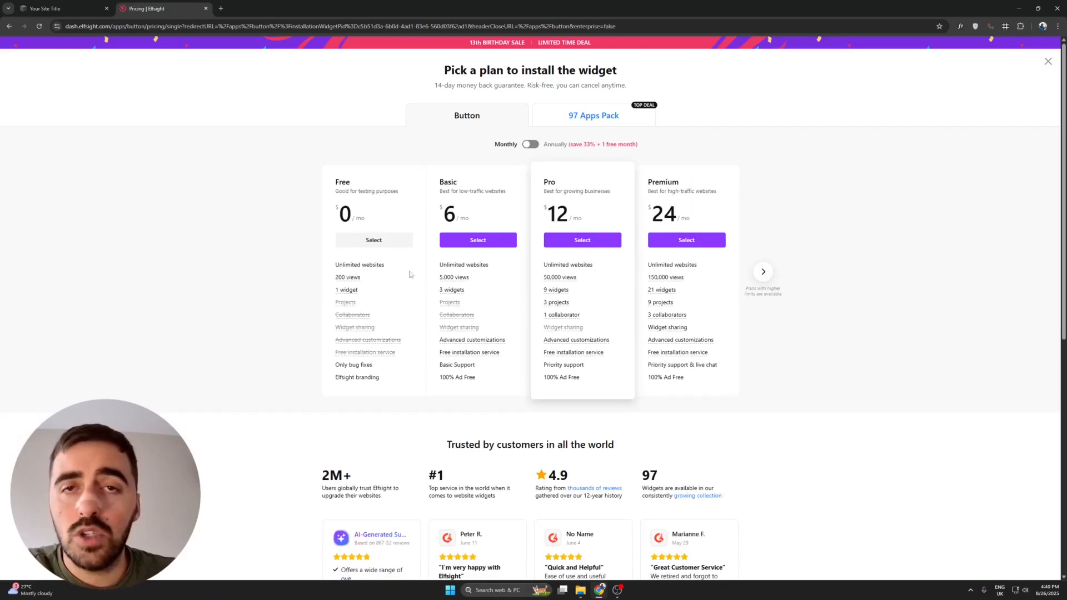
left_click(370, 243)
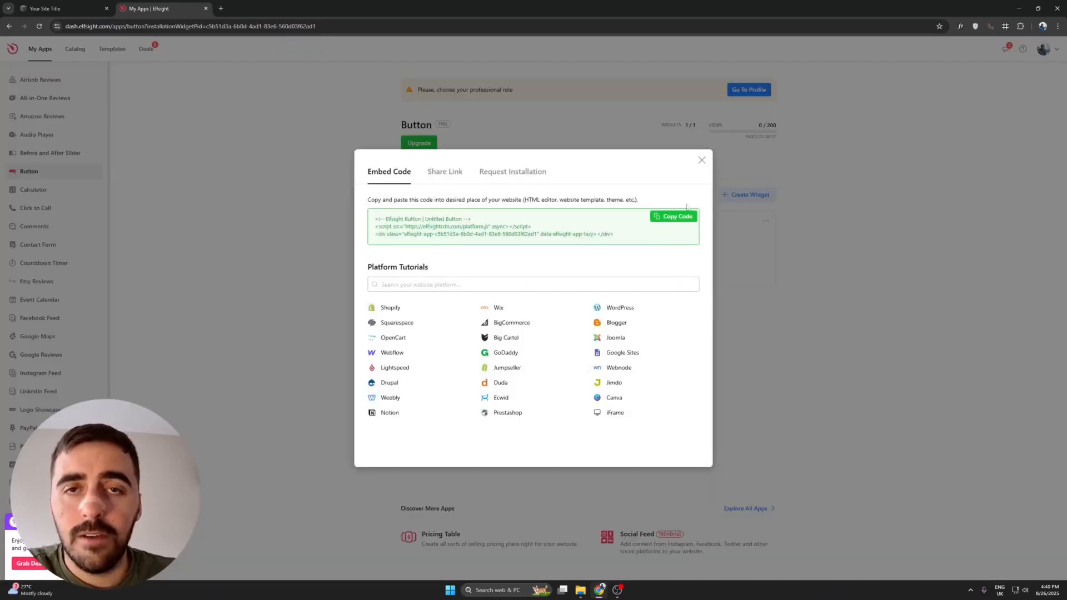
Copy the widget's embed code and return to the Squarespace site tab.
left_click(676, 218)
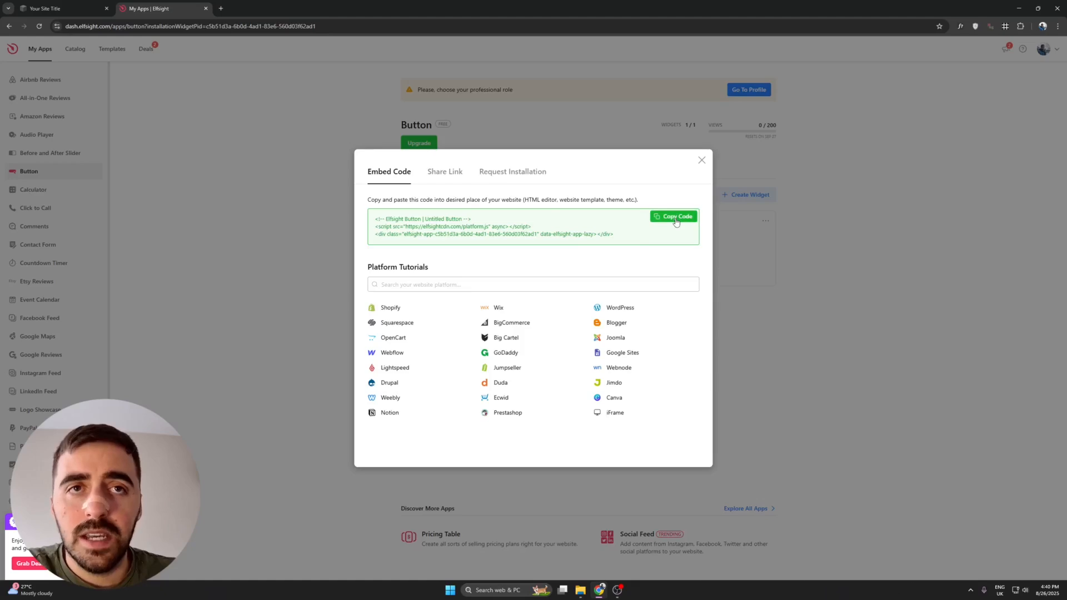
left_click(74, 14)
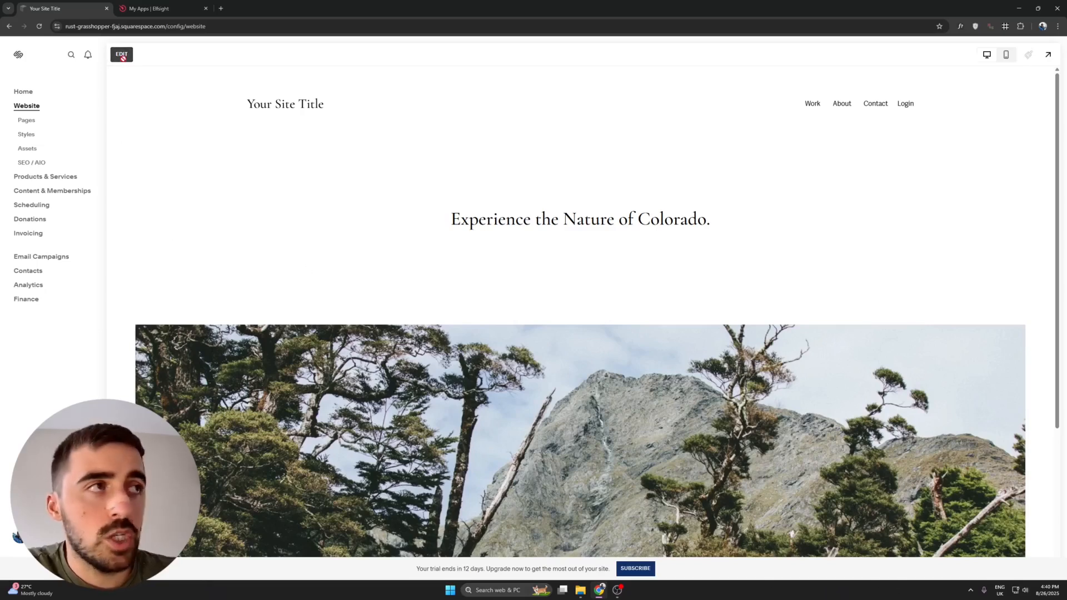
Edit the home page and insert a code block beside the Colorado heading.
left_click(122, 54)
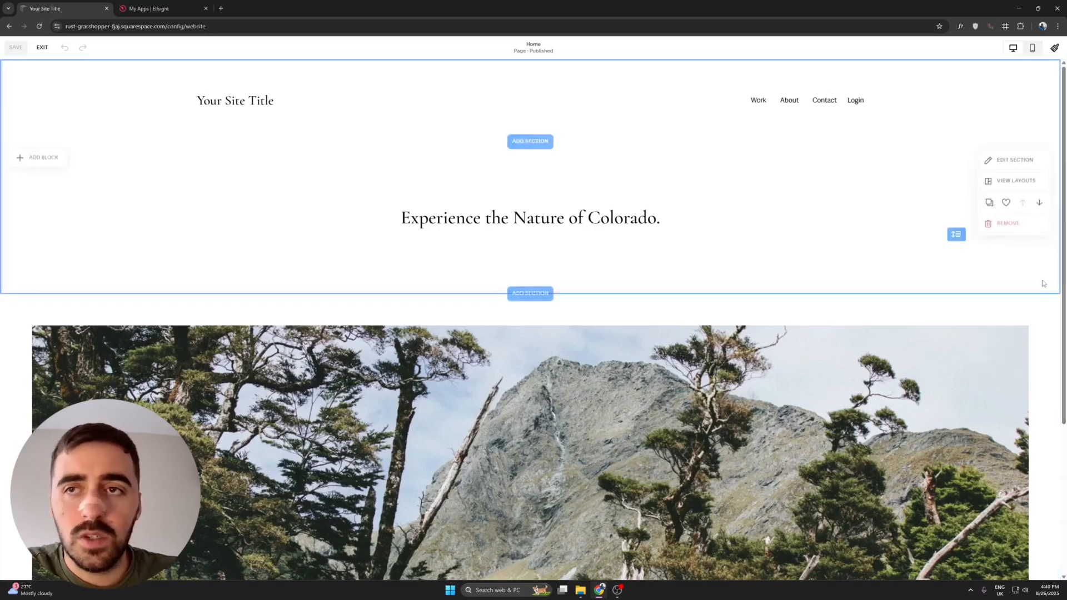
scroll(987, 246, "down", 3)
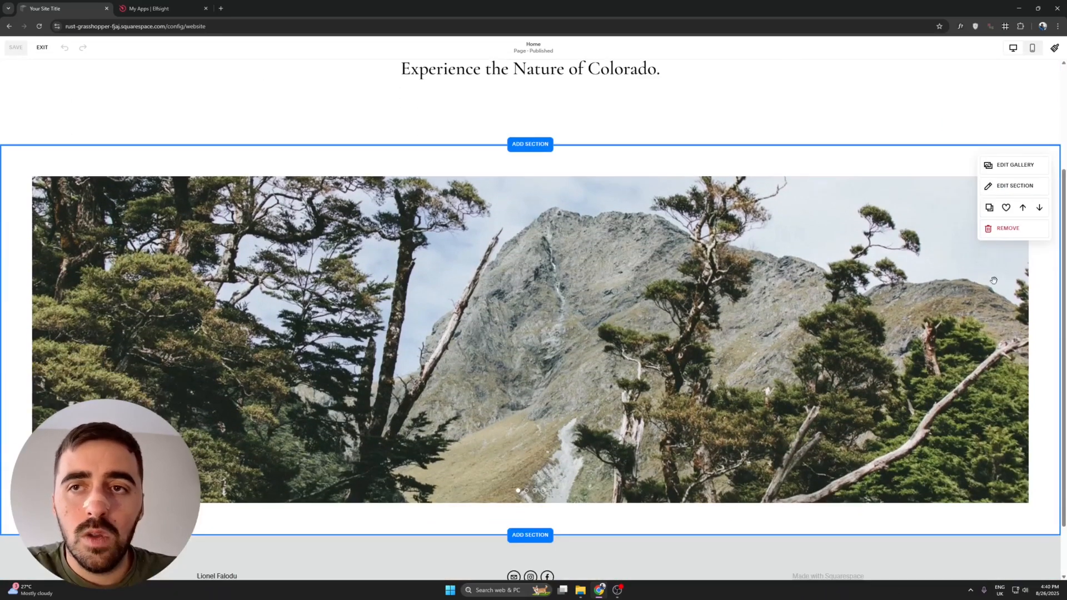
scroll(945, 333, "up", 3)
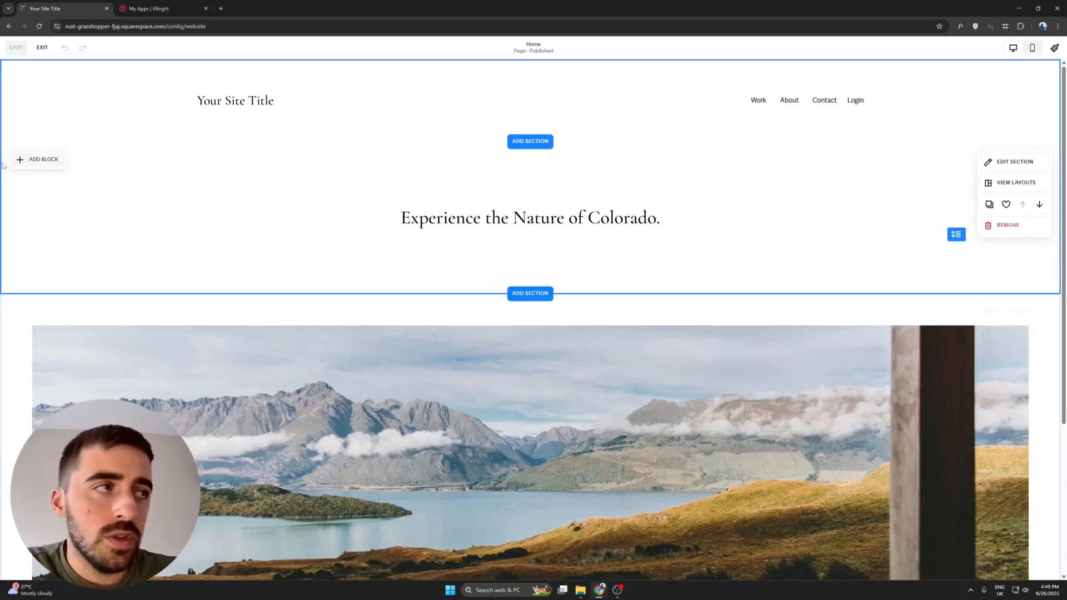
scroll(86, 198, "down", 1)
scroll(22, 167, "up", 1)
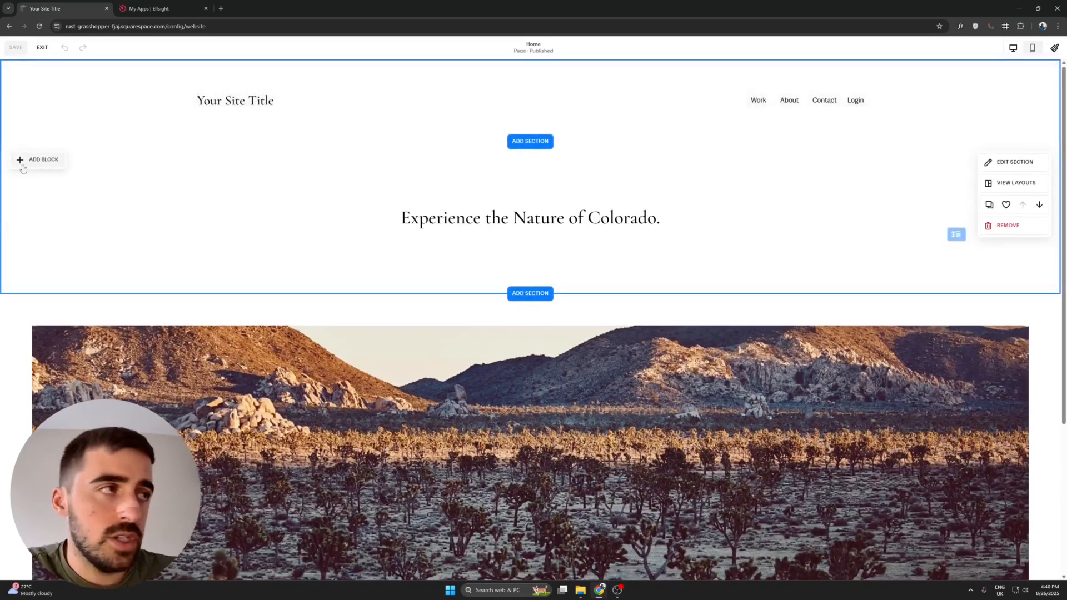
left_click(42, 160)
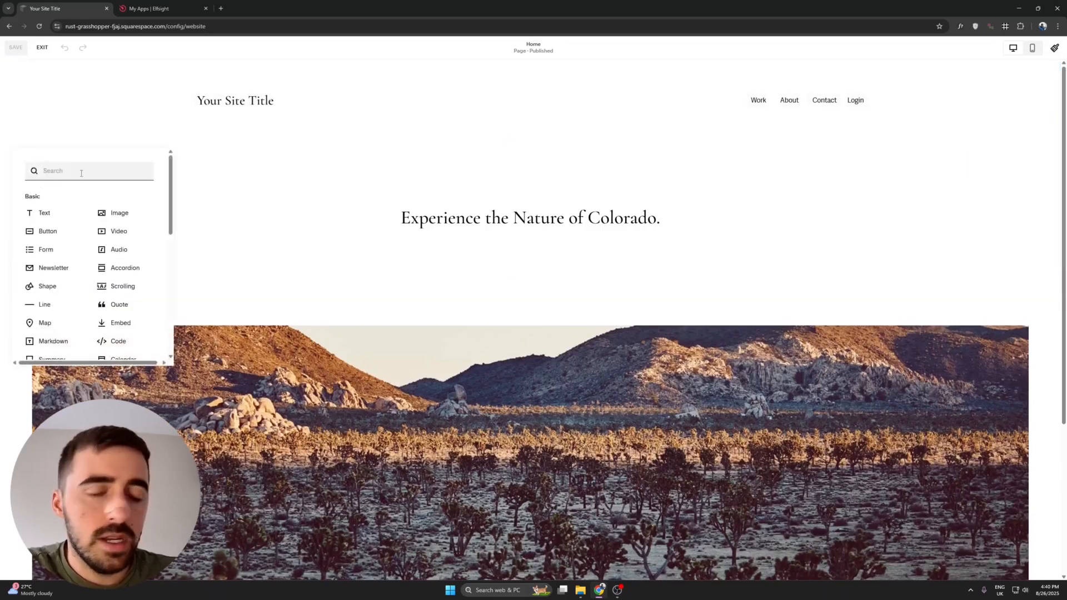
type("icon")
left_click(48, 218)
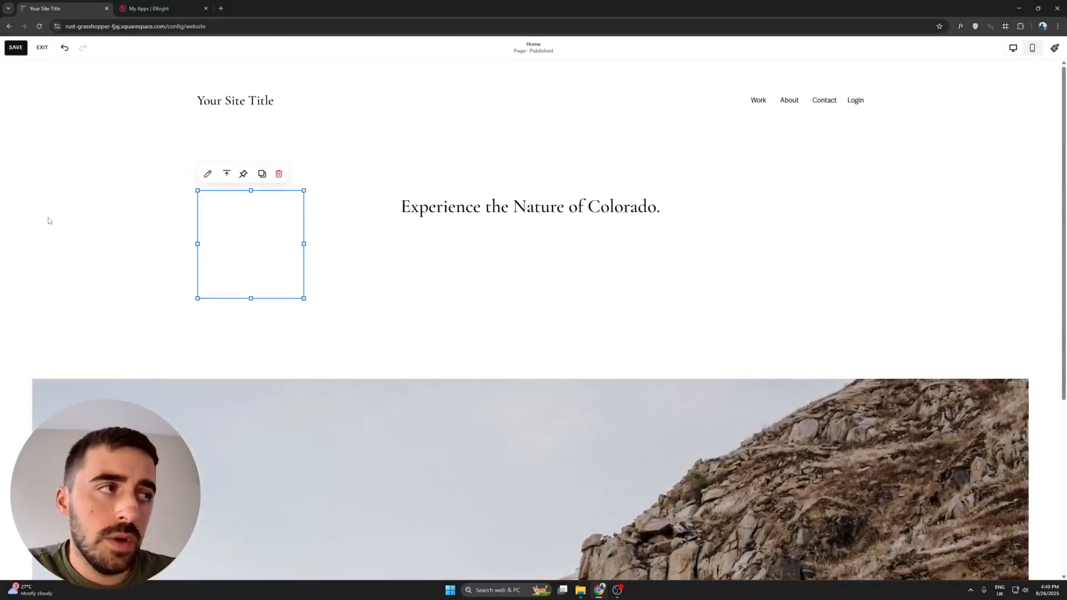
Replace the code block's Hello, World! placeholder with the Elfsight embed code and save.
double_click(265, 222)
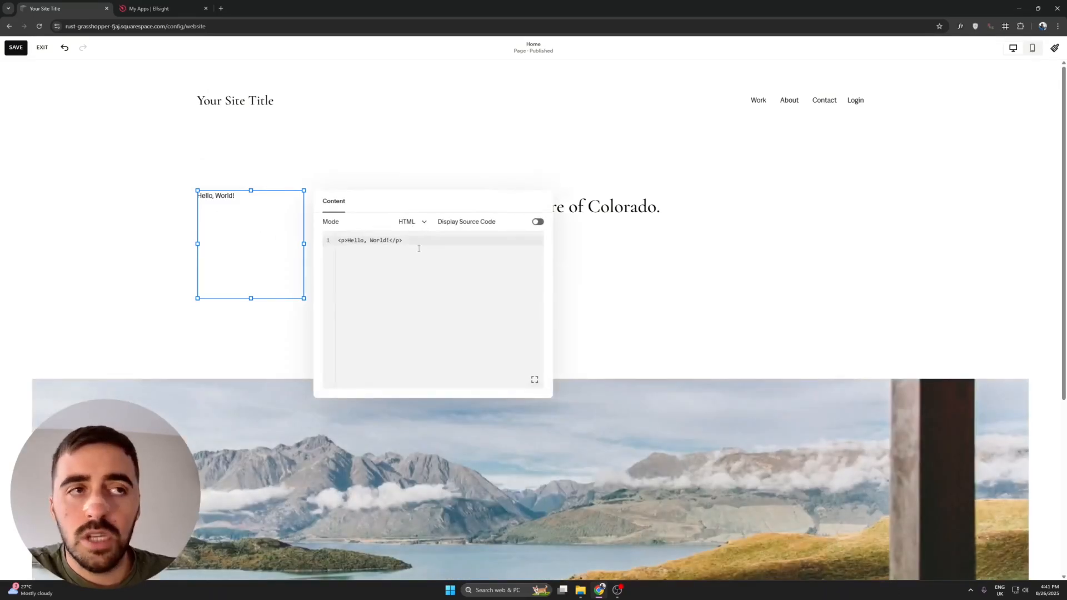
key("ctrl+a")
key("BackSpace")
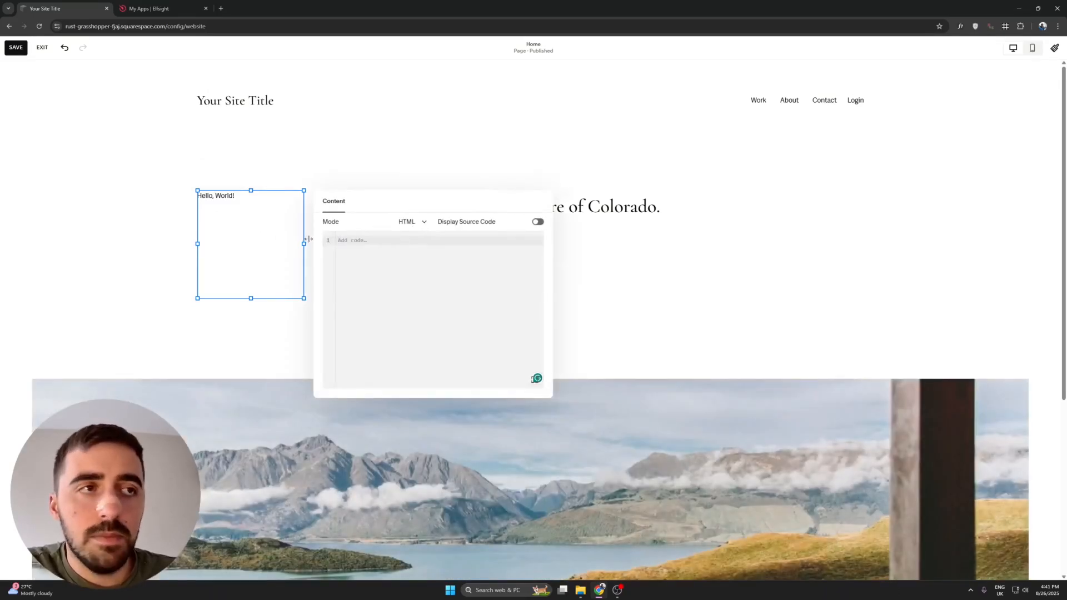
key("ctrl+v")
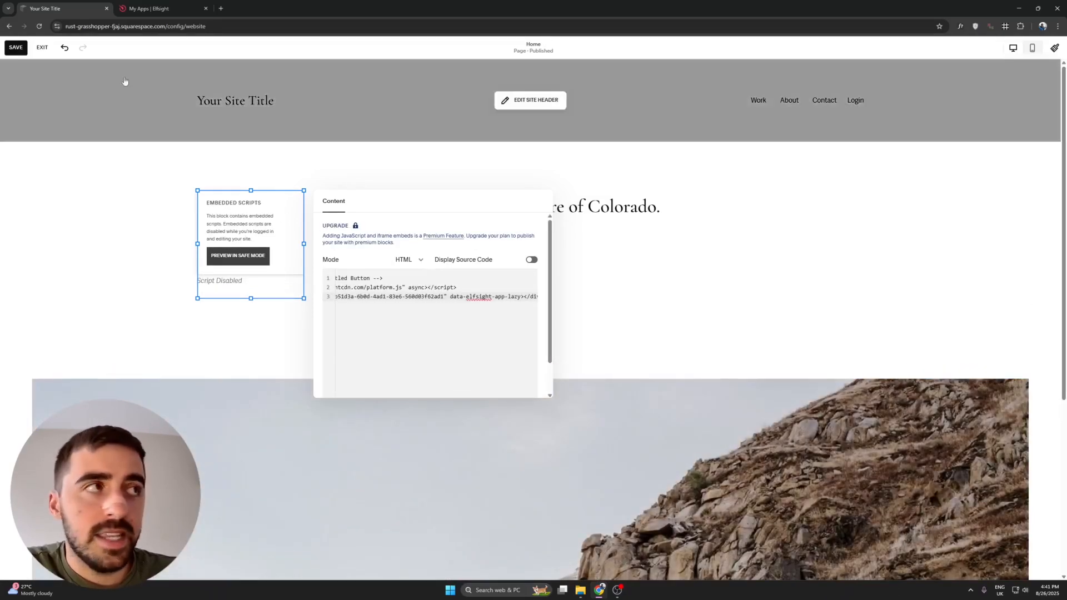
left_click(16, 47)
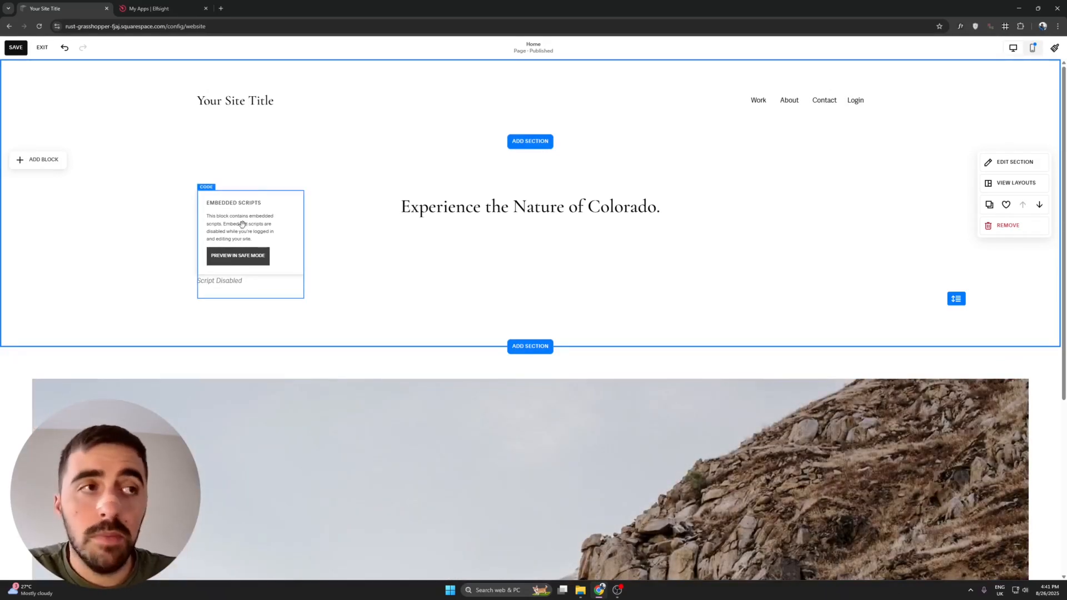
Reposition the embedded scripts block, then scroll the live page to check the floating Donate button.
left_click_drag(272, 239, 253, 219)
left_click(107, 209)
left_click(241, 230)
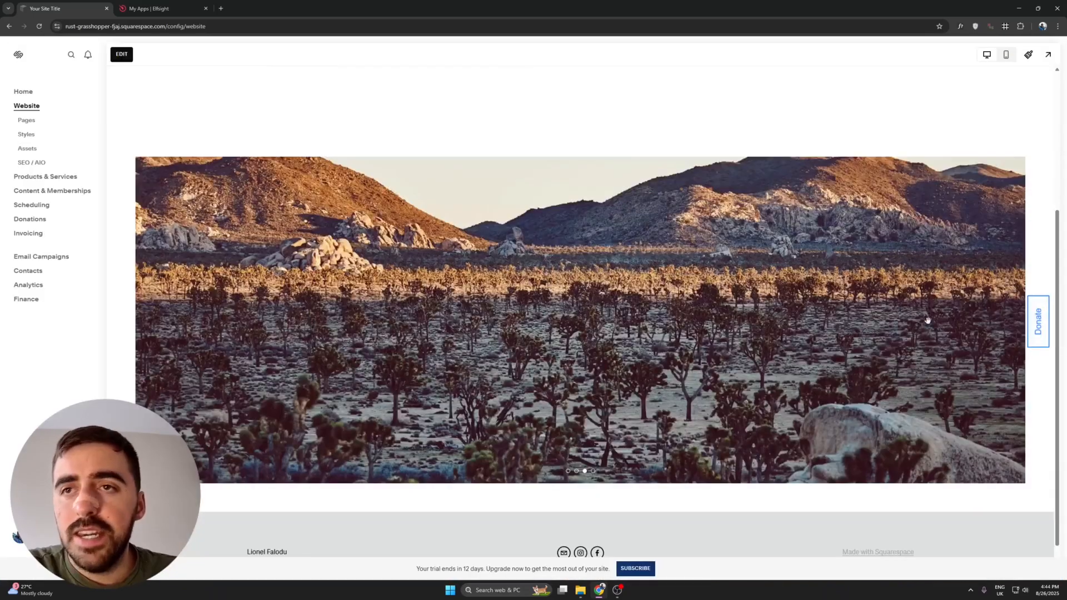
scroll(997, 300, "down", 2)
scroll(994, 317, "up", 5)
scroll(993, 323, "down", 5)
scroll(993, 327, "up", 3)
scroll(984, 339, "down", 3)
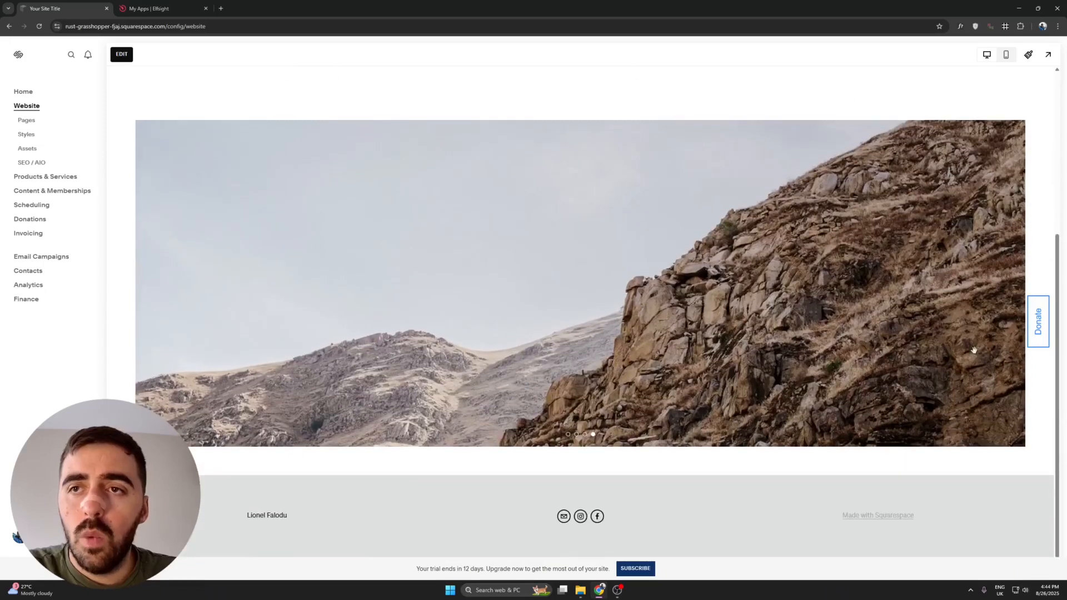